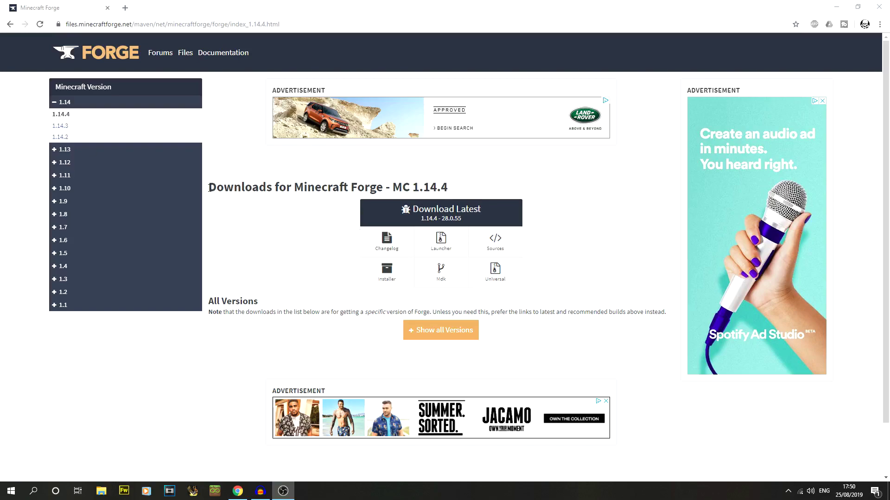
Step: Examine the Minecraft version in the Forge downloads heading and the full list of available Forge 1.14.4 builds
drag(210, 188, 460, 192)
click(466, 191)
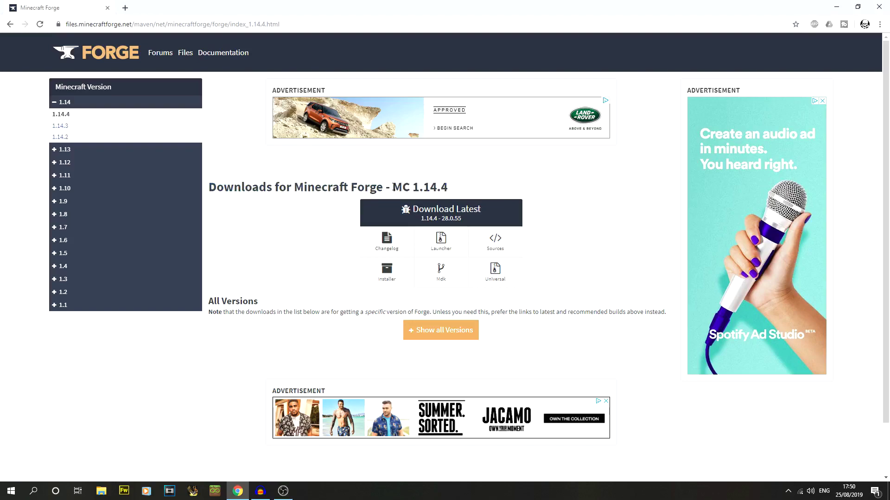
drag(393, 187, 449, 189)
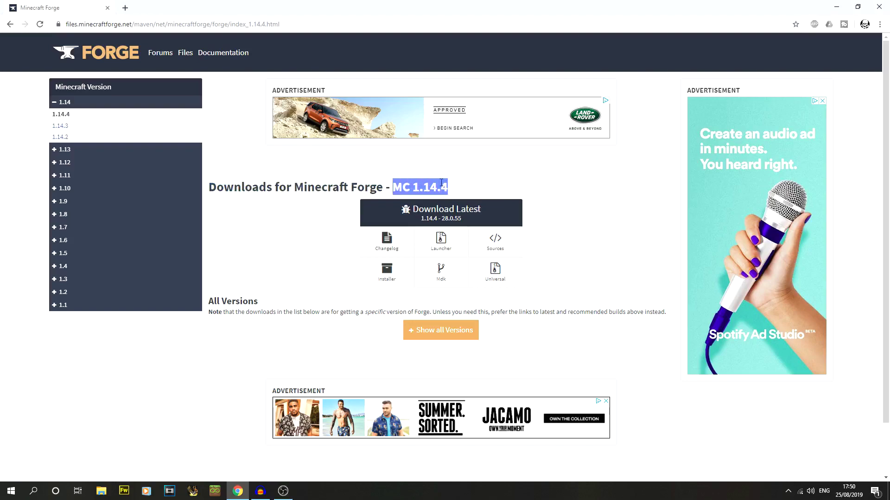
click(441, 182)
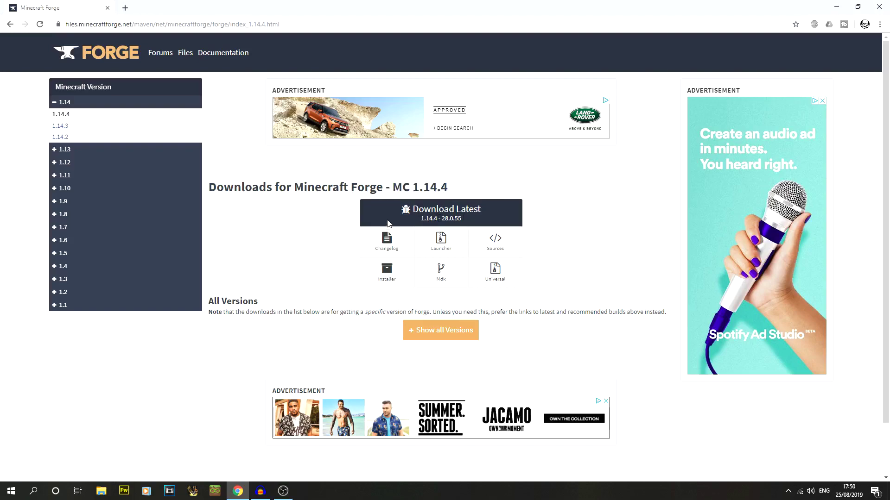
click(457, 330)
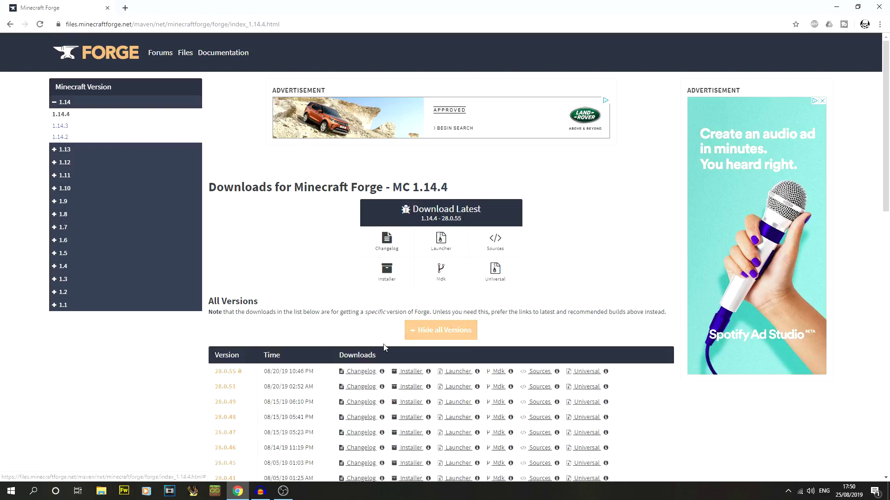
scroll(383, 347, down, 3)
scroll(297, 370, down, 6)
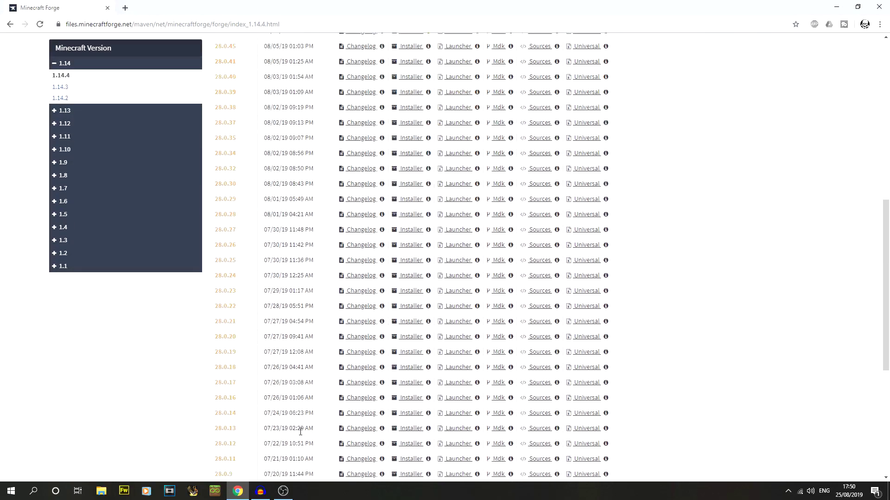
scroll(300, 431, up, 9)
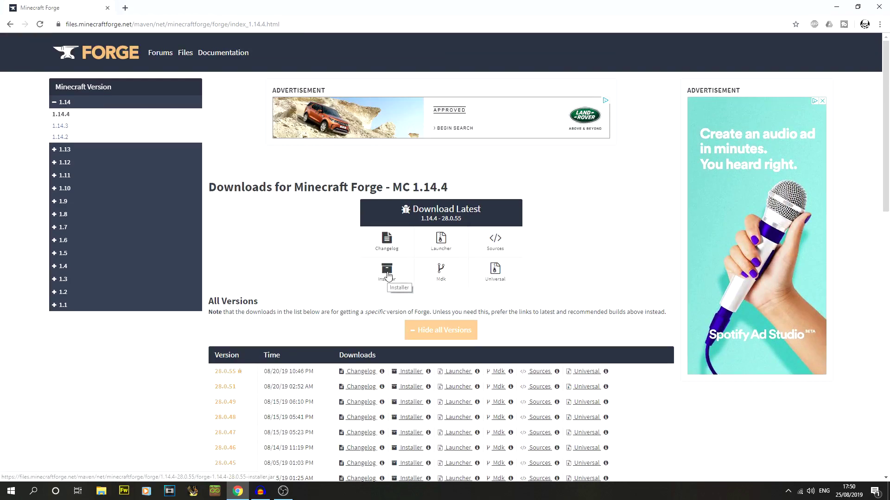
Step: Download the latest Forge 1.14.4 - 28.0.55 installer and keep the jar file
click(388, 275)
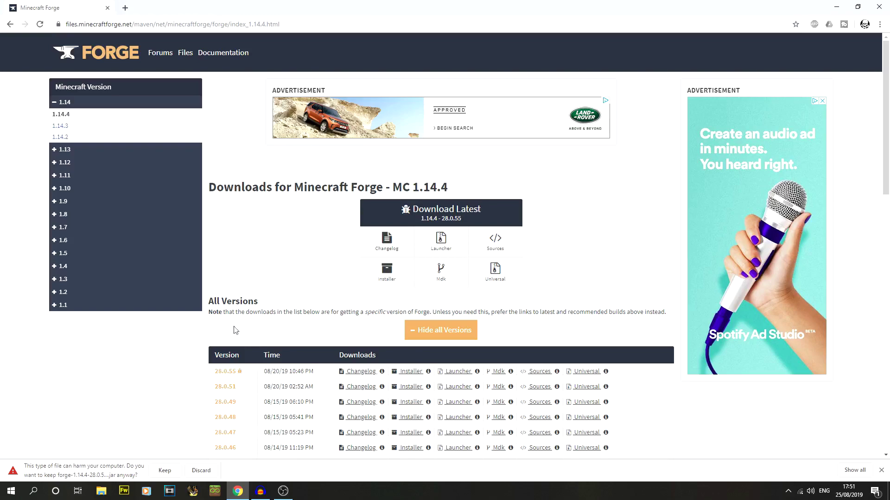
click(165, 470)
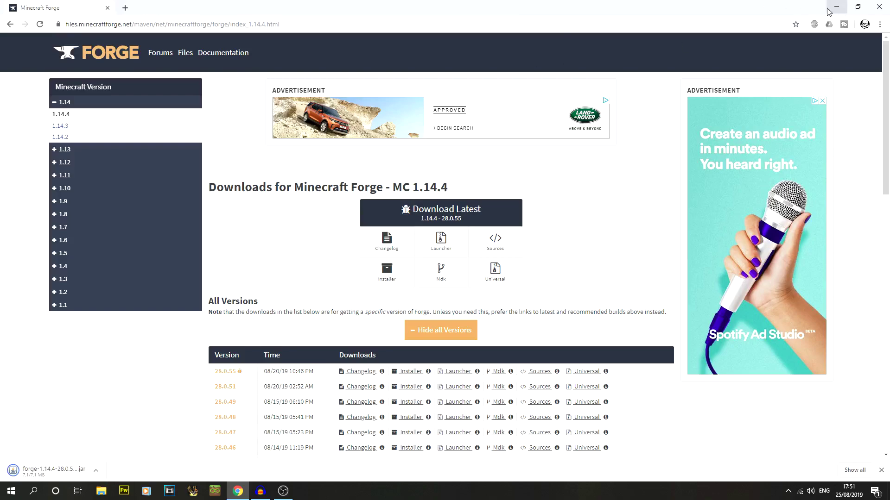
Step: Minimize the browser and create a new folder on the desktop below the Minecraft Launcher shortcut
drag(644, 4, 665, 57)
click(857, 57)
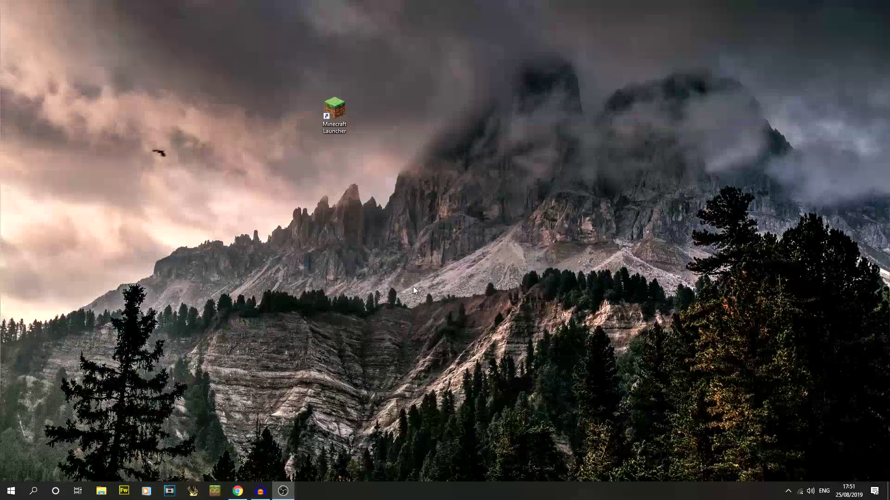
right_click(299, 173)
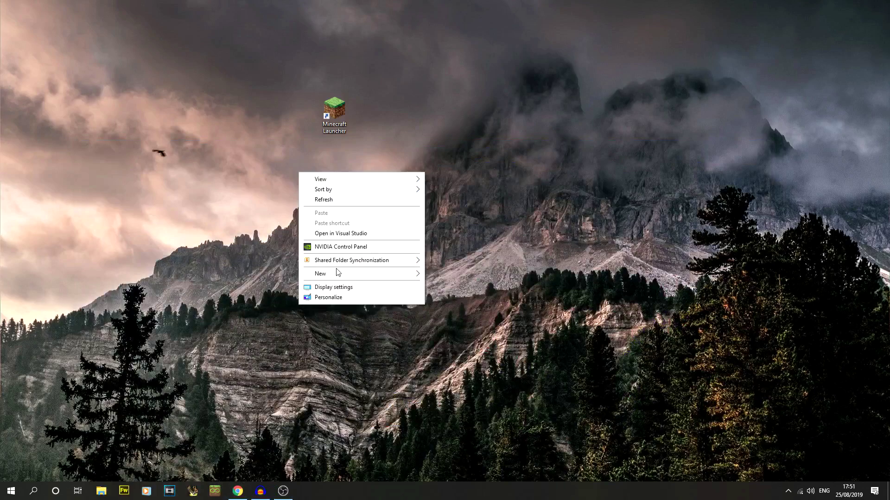
mouse_move(411, 274)
click(441, 275)
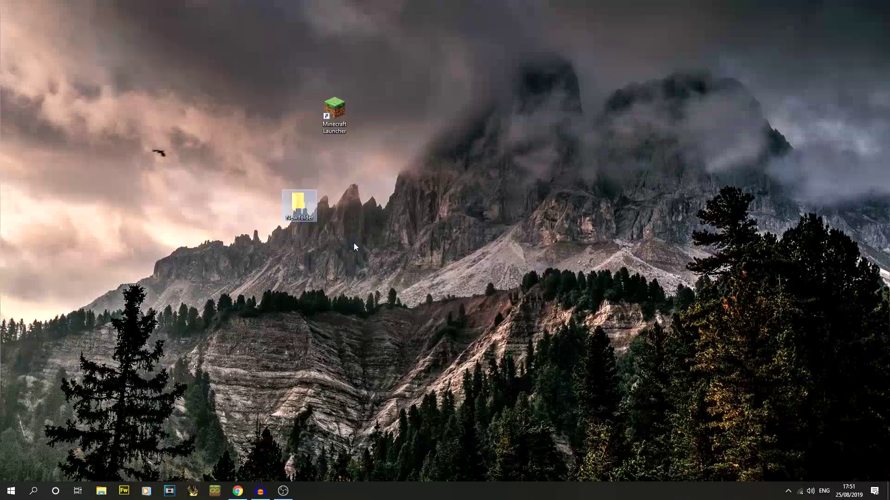
Step: Put the downloaded Forge installer jar into the new desktop folder, then open the folder and close the browser
click(237, 491)
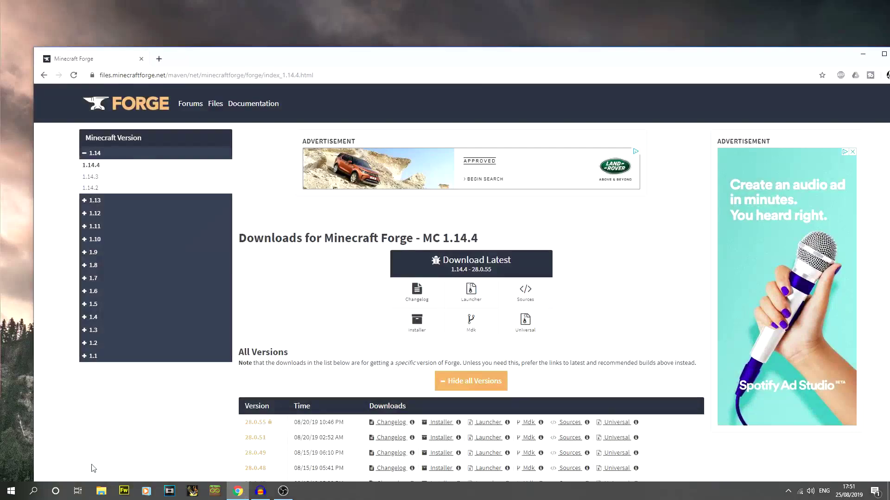
double_click(298, 60)
drag(69, 469, 186, 490)
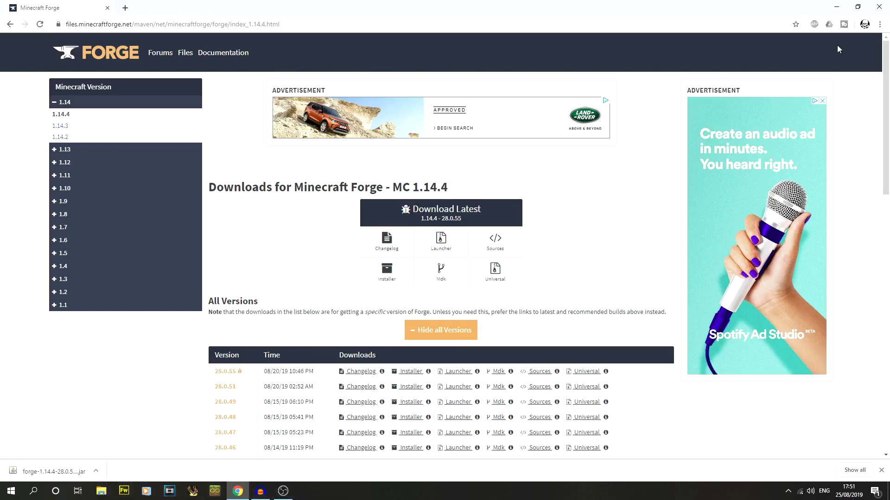
key(super+Right)
key(Escape)
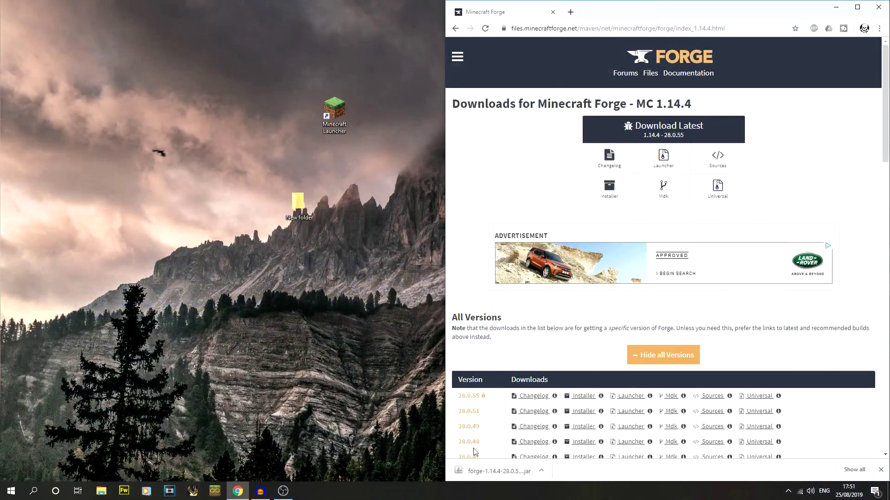
click(298, 207)
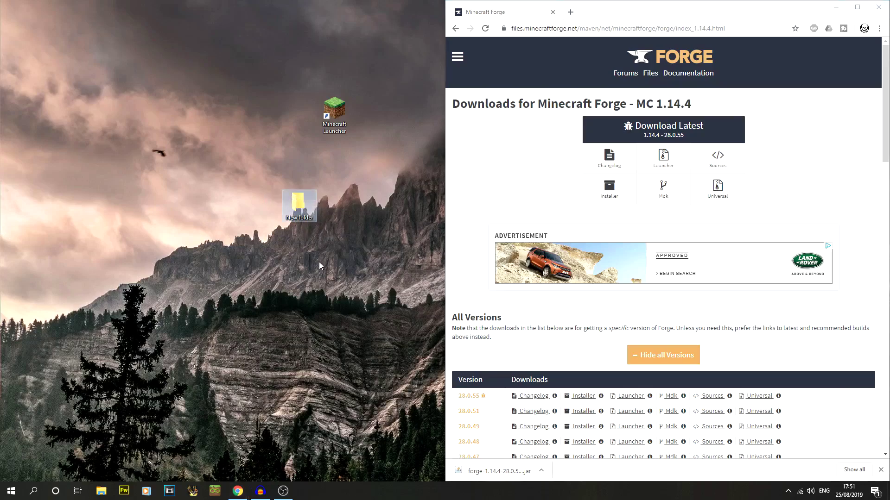
double_click(298, 207)
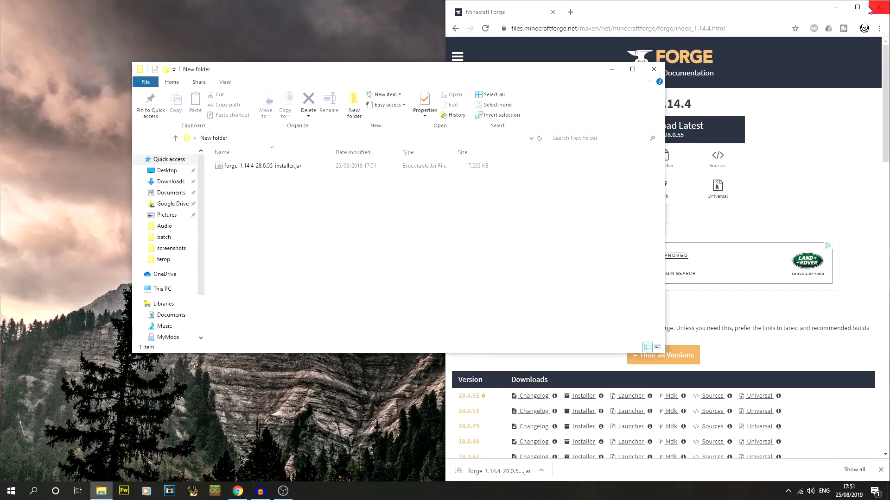
click(877, 7)
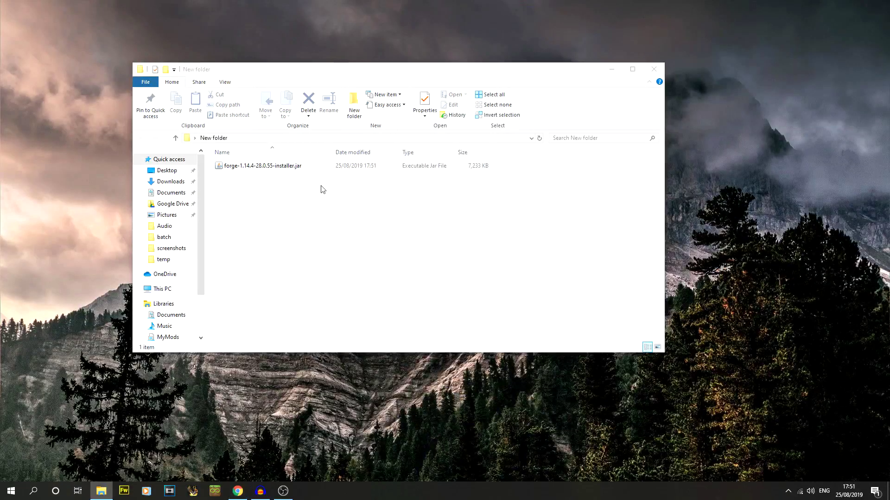
Step: Run forge-1.14.4-28.0.55-installer.jar from the new folder
click(312, 169)
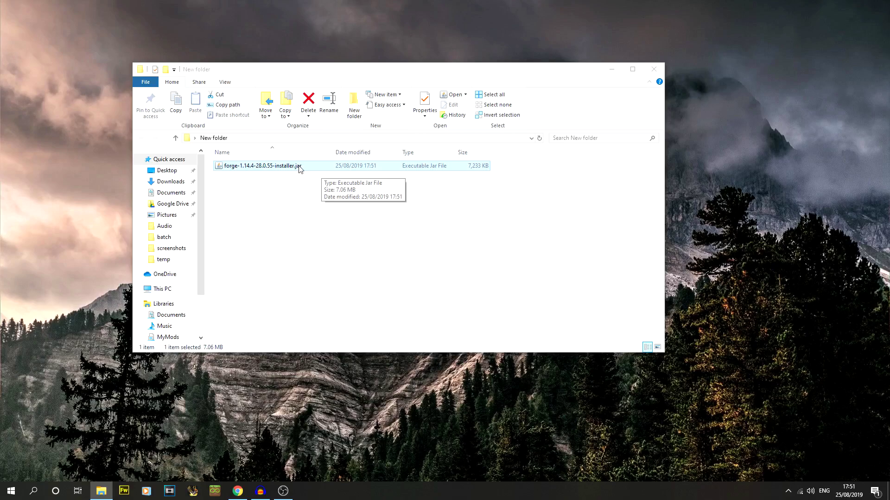
double_click(299, 168)
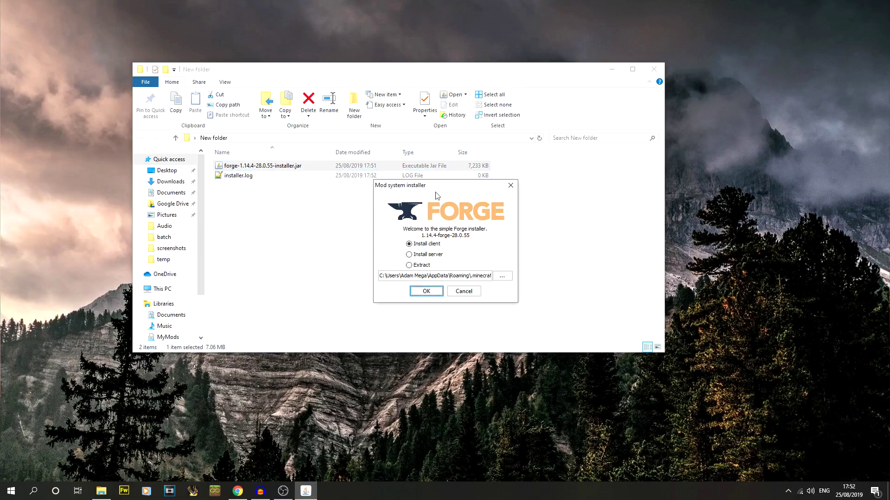
drag(447, 185, 387, 197)
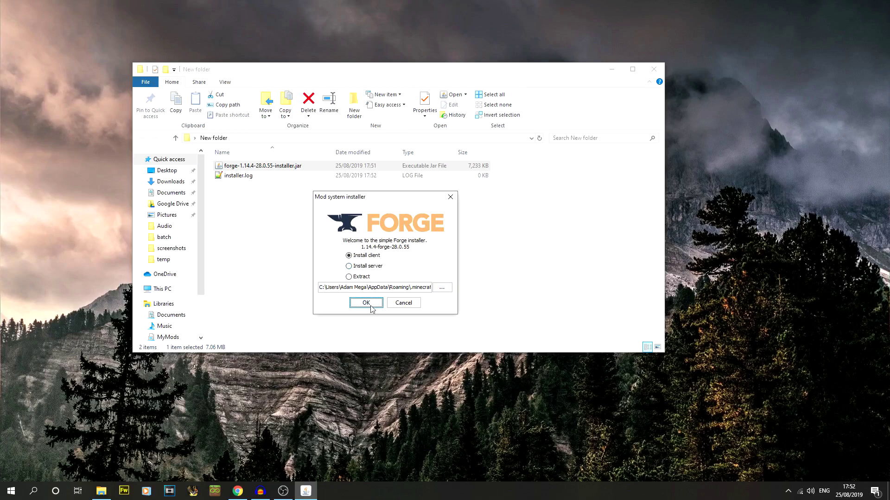
Step: Check the .minecraft install location in the Forge installer and browse its parent folder without choosing another one
mouse_move(391, 287)
mouse_down()
mouse_move(430, 287)
mouse_move(399, 288)
mouse_up()
click(417, 287)
double_click(419, 287)
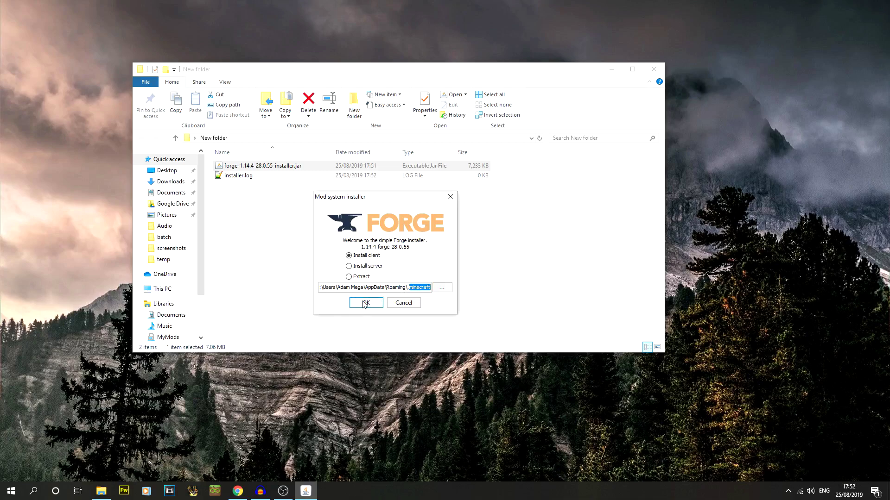
click(437, 288)
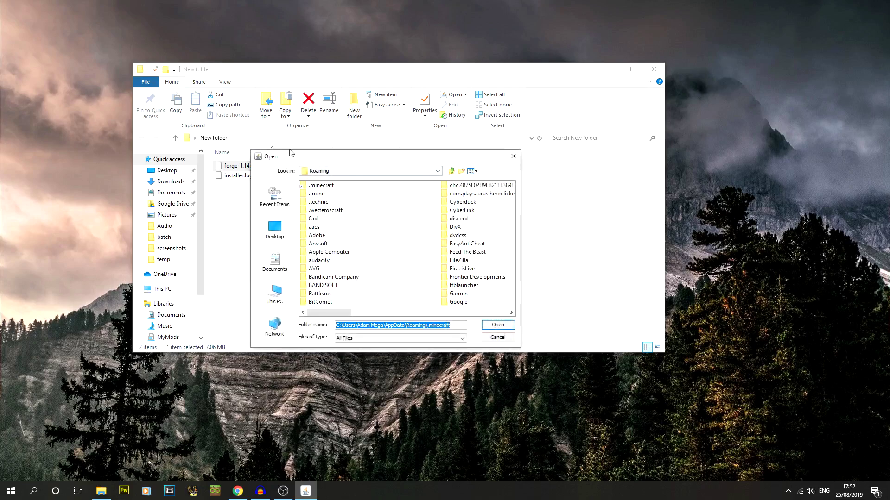
click(503, 338)
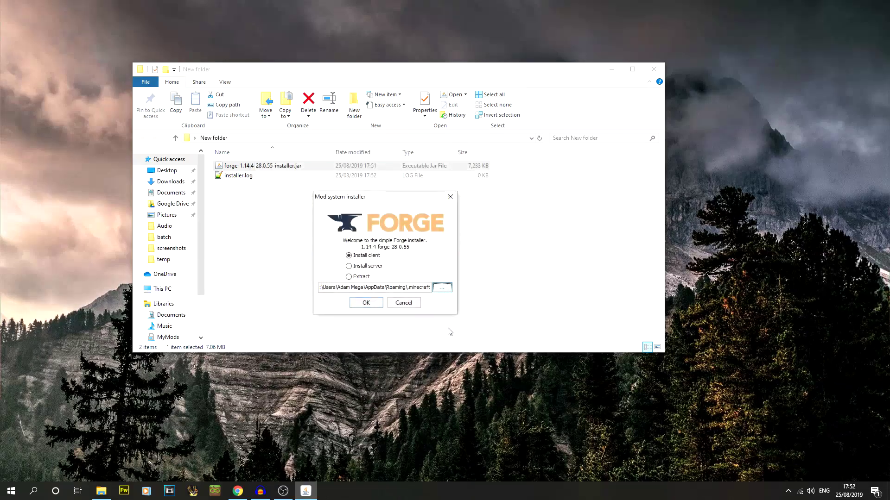
Step: Install the Forge client into the .minecraft folder, dismiss the completion dialog and minimize the folder window
click(365, 303)
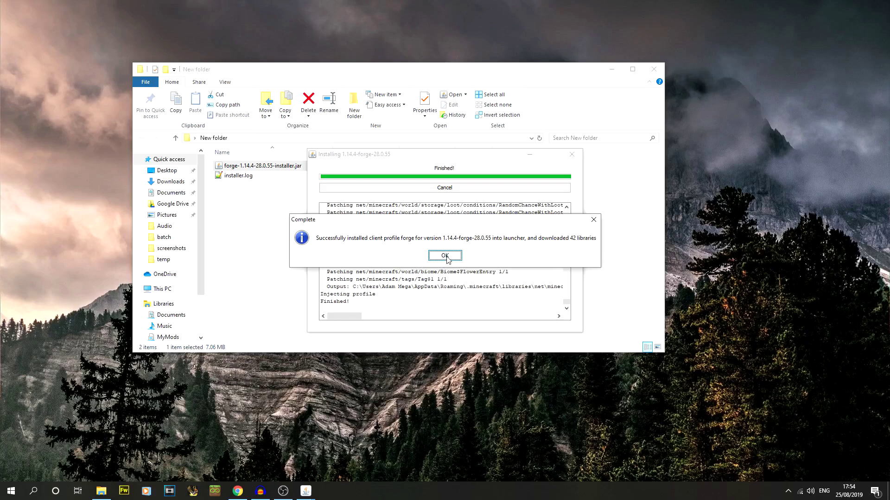
click(444, 256)
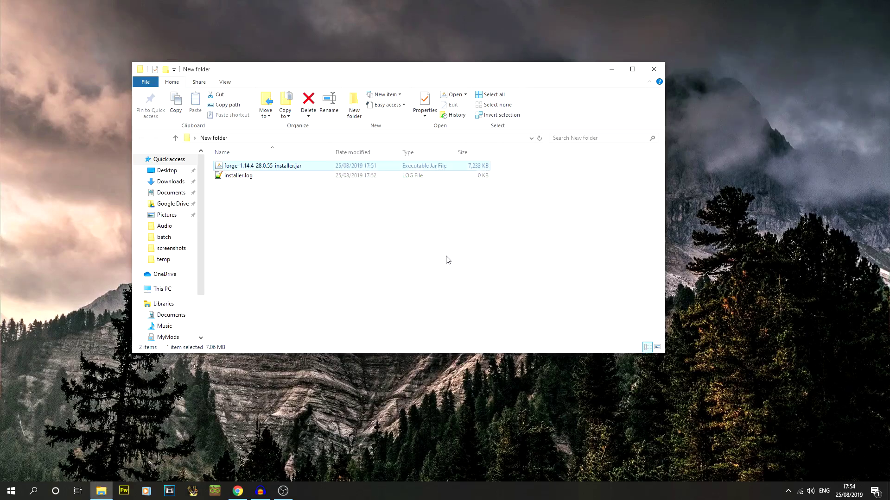
click(611, 70)
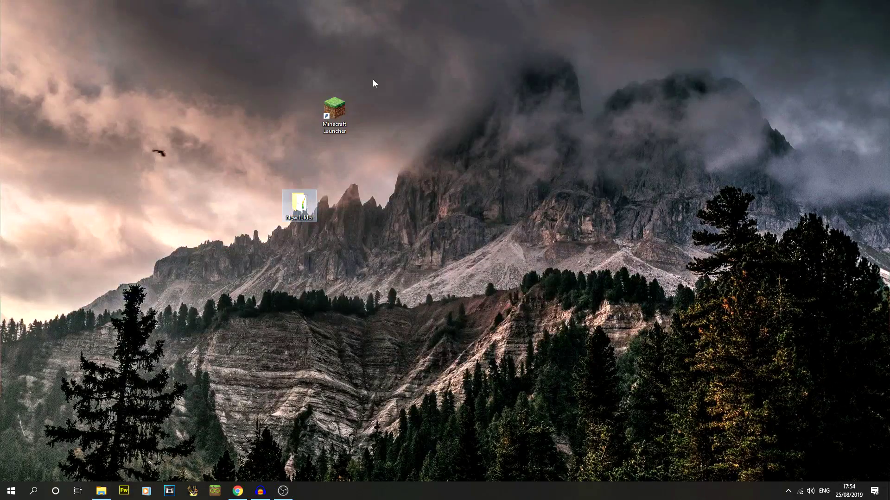
Step: Open the Minecraft Launcher, look for the forge profile in the version selection, and close the launcher
drag(333, 115, 342, 202)
double_click(343, 200)
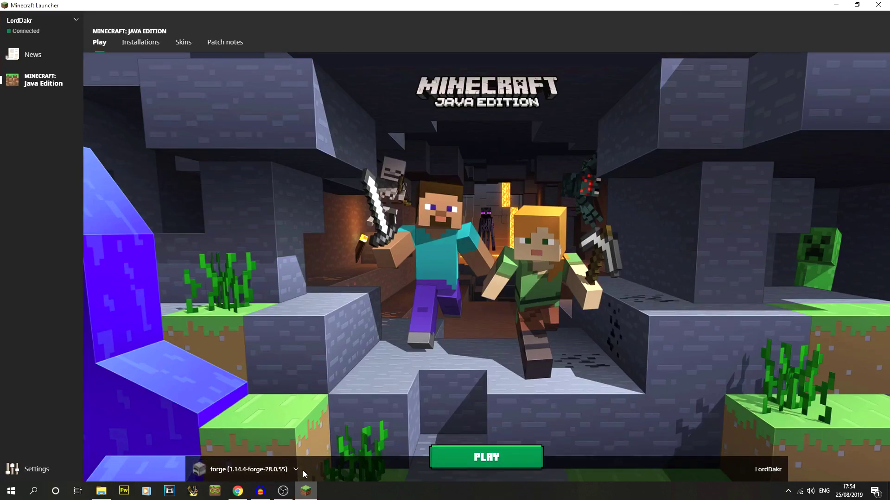
click(291, 470)
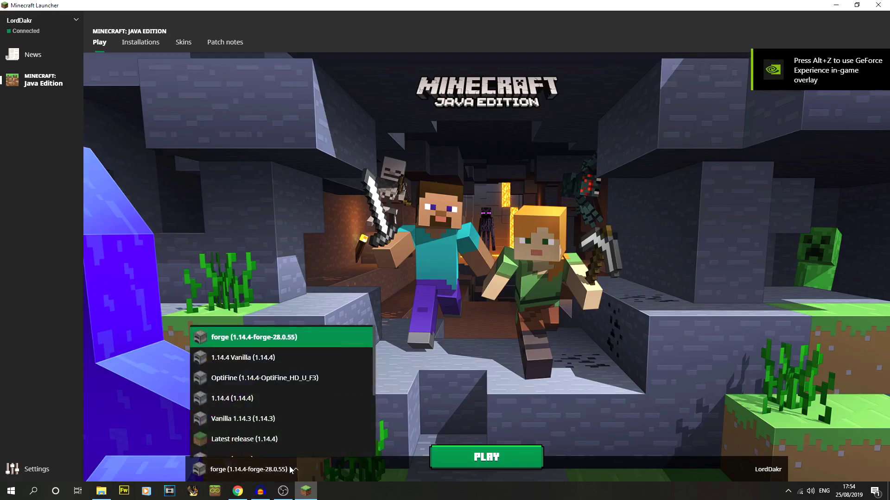
click(510, 175)
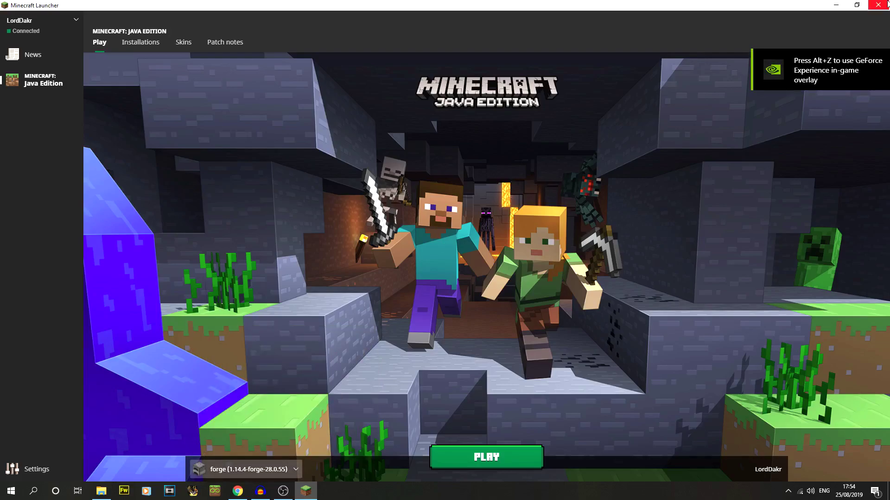
click(878, 5)
Step: Reopen the Minecraft Launcher, maximize its window and show the list of Java Edition installations
double_click(339, 207)
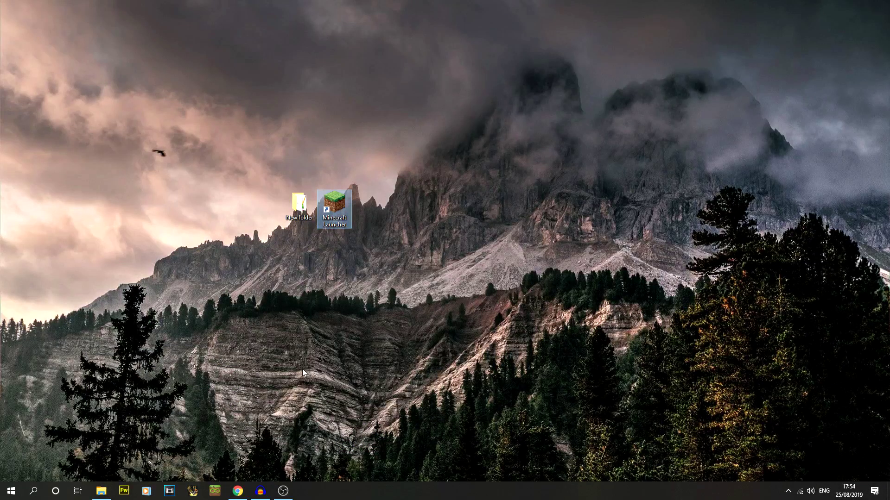
double_click(337, 223)
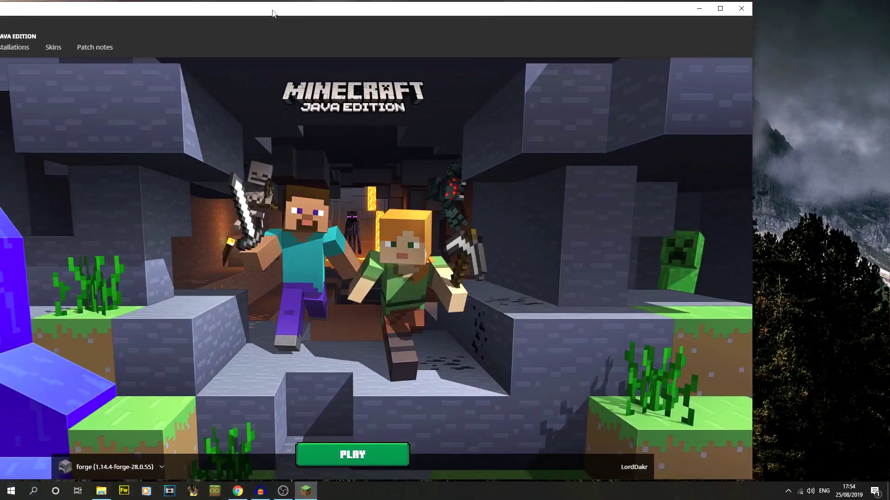
double_click(262, 14)
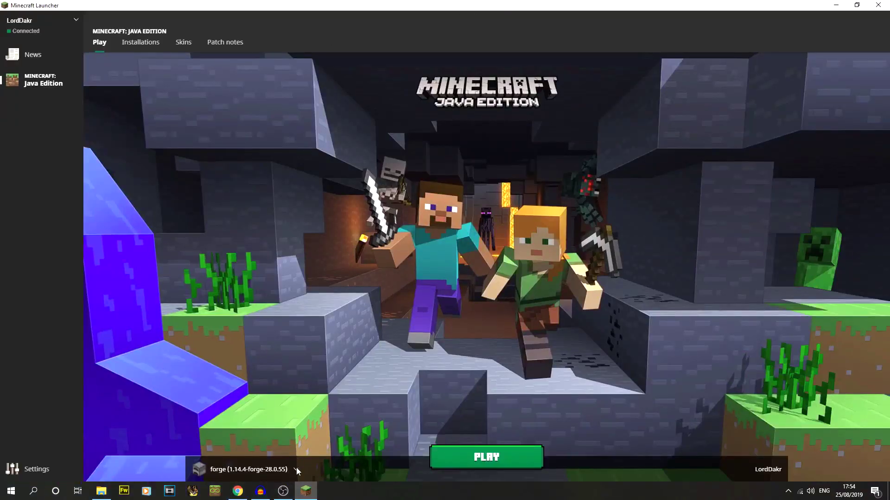
click(137, 45)
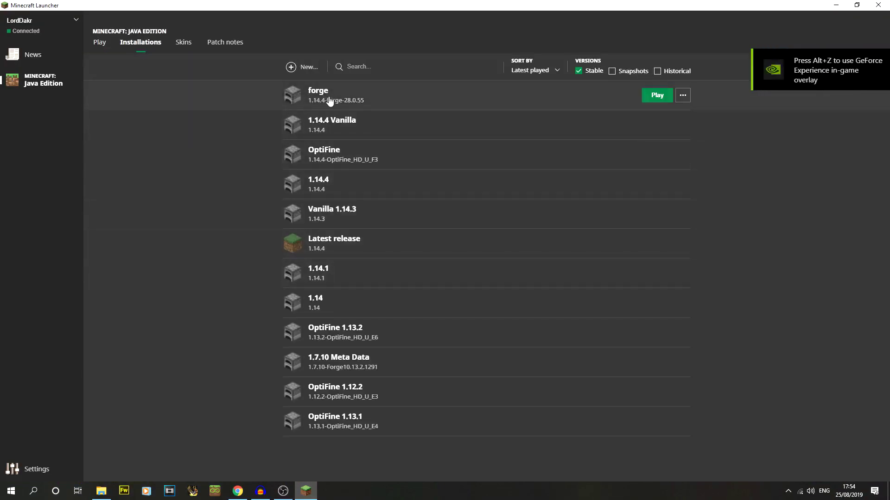
Step: Fill in a new installation named asdf with version release 1.14.4-forge-28.0.55, and discard it
click(301, 66)
click(497, 232)
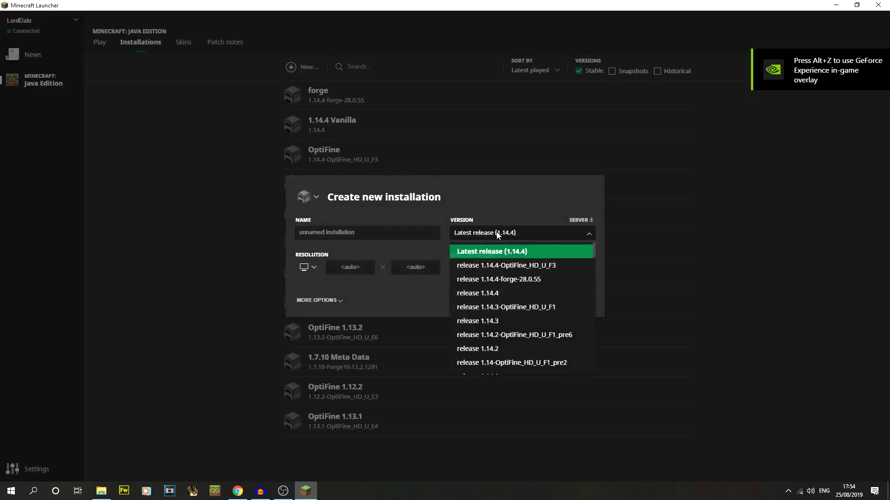
click(524, 280)
click(359, 234)
text(asdf)
click(537, 302)
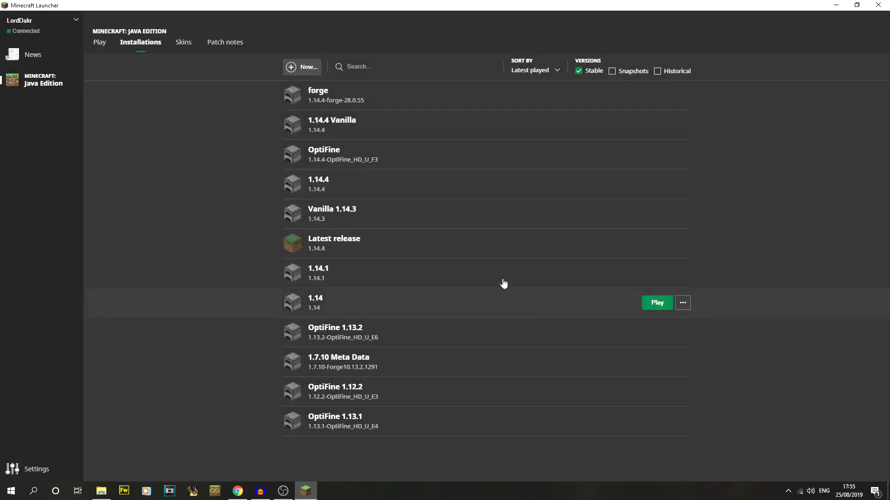
Step: Open the forge installation for editing and rename it as 1.14.4 Forge
click(341, 97)
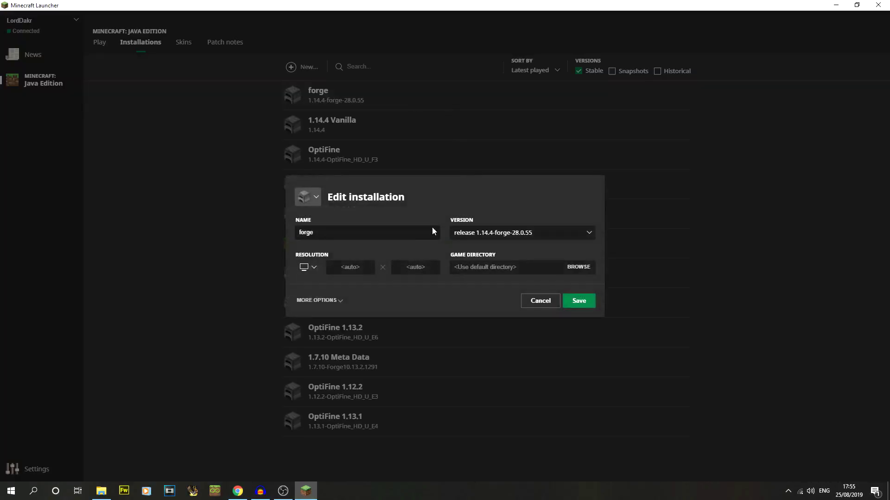
key(ctrl+a)
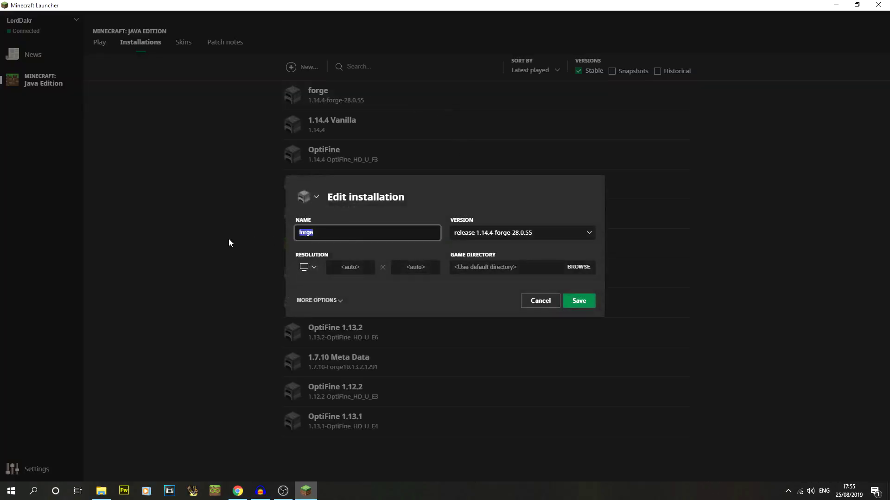
text(1.14.4 Forge)
Step: Change the memory value in the installation's JVM arguments to -Xmx6G and save the installation
click(319, 301)
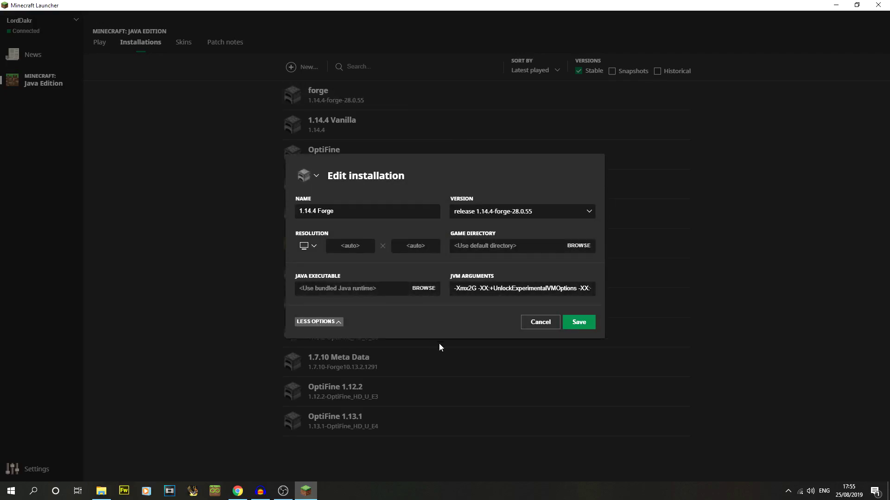
click(471, 288)
key(BackSpace)
text(6)
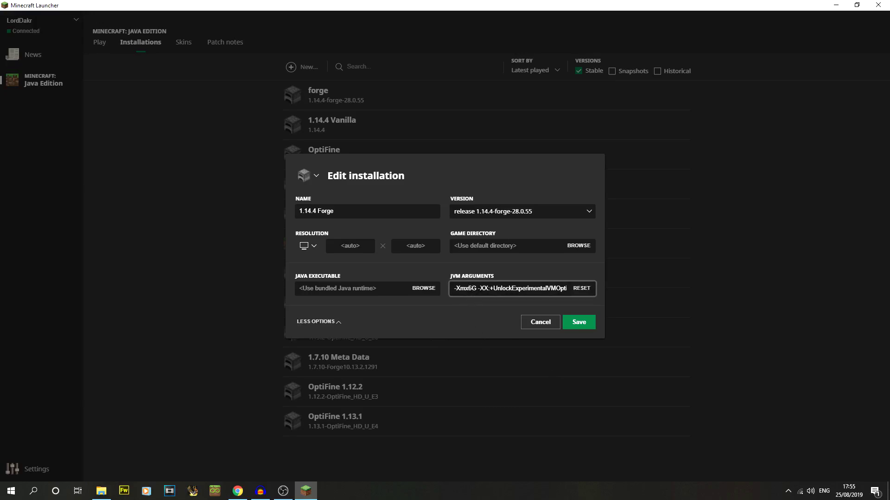
drag(471, 288, 557, 288)
click(540, 289)
click(577, 323)
Step: Launch the 1.14.4 Forge installation and reposition the game output window
click(657, 96)
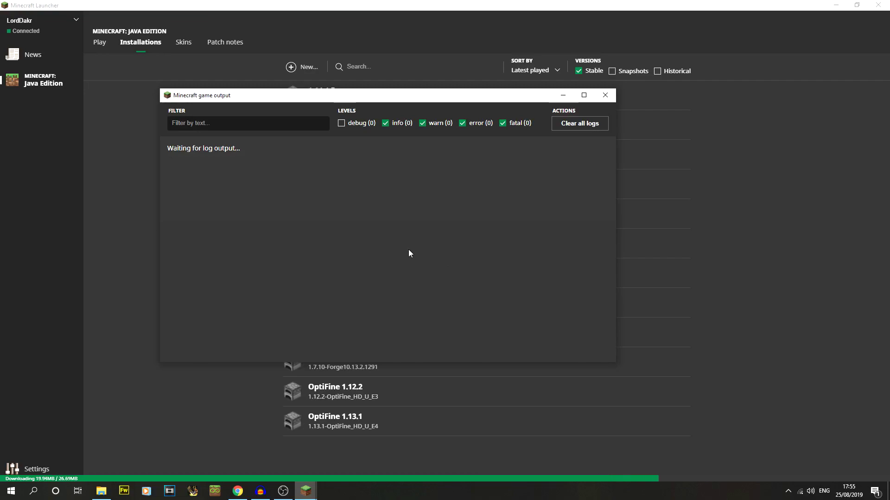
drag(376, 99, 395, 91)
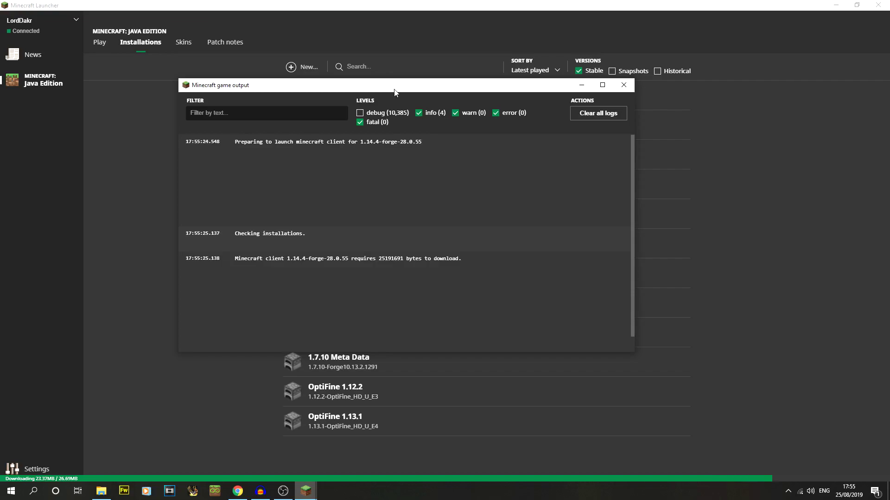
Step: Open the .minecraft folder on Local Disk (D:) in the file window and look through its contents
mouse_move(101, 497)
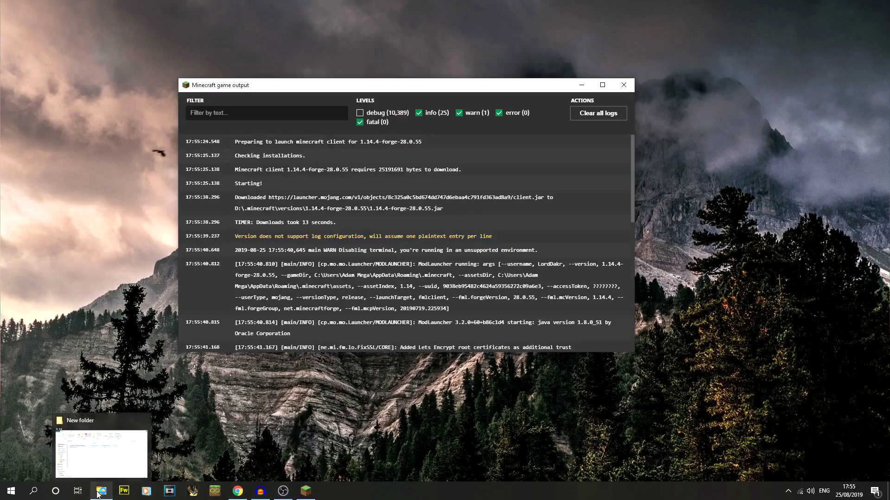
click(97, 451)
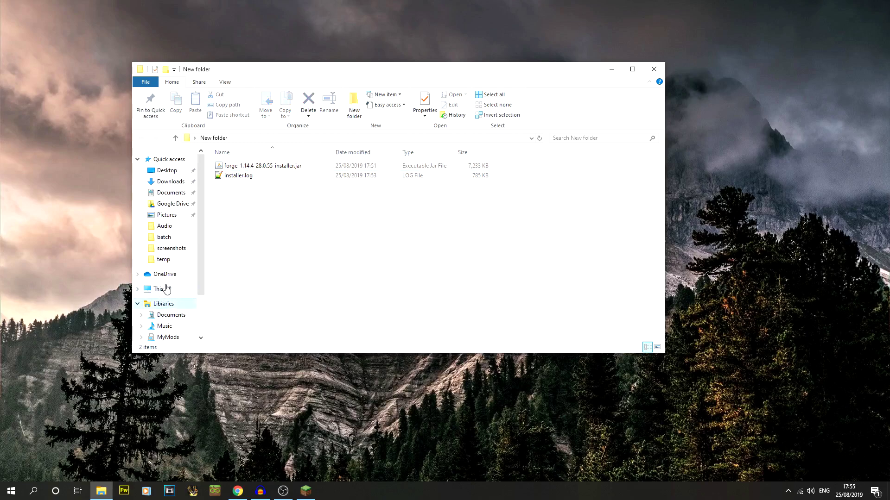
click(163, 289)
double_click(372, 269)
double_click(274, 175)
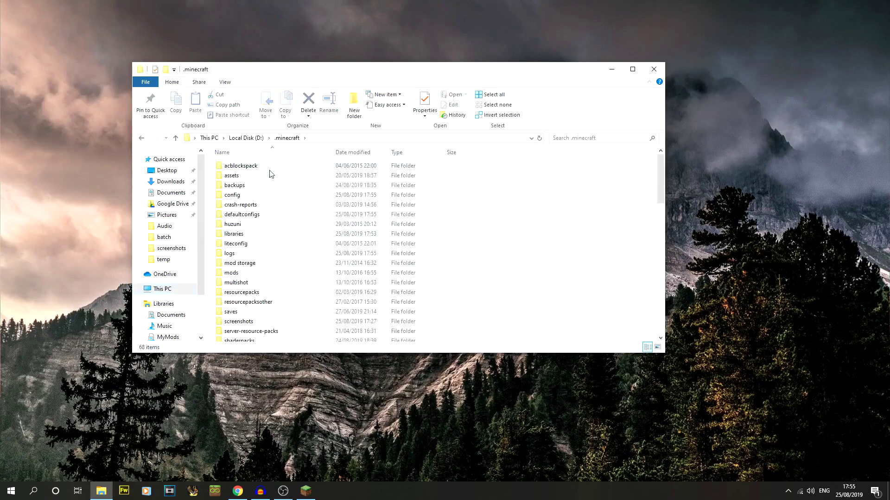
scroll(305, 207, down, 4)
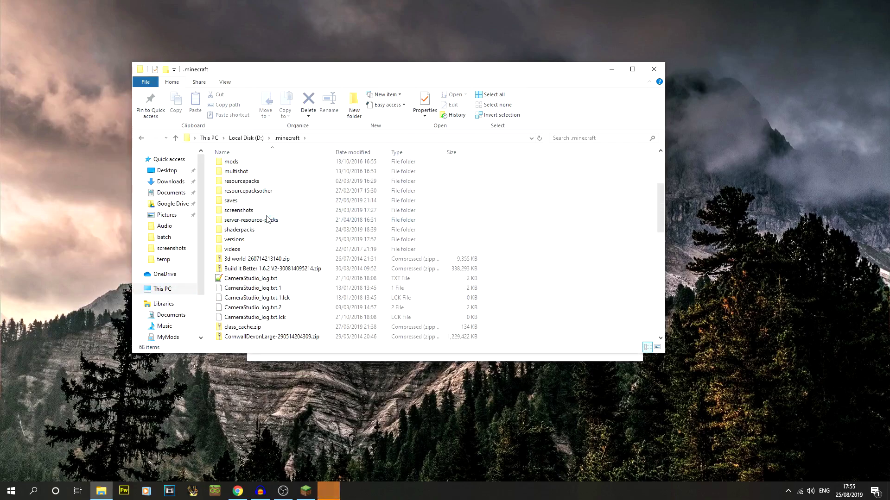
scroll(299, 222, up, 2)
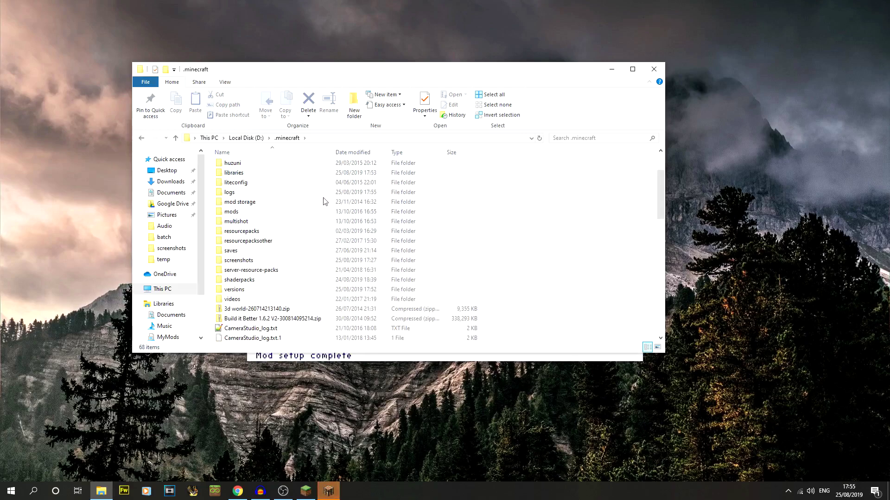
scroll(325, 271, up, 2)
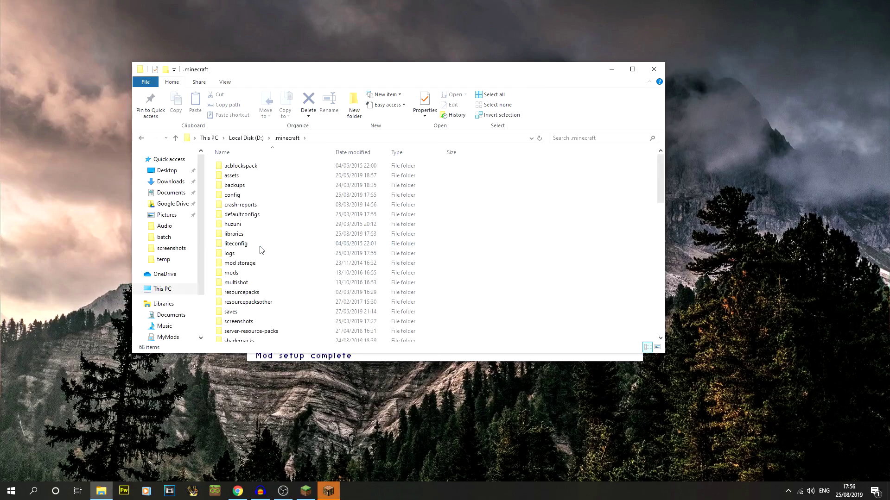
scroll(385, 256, down, 6)
scroll(290, 246, up, 6)
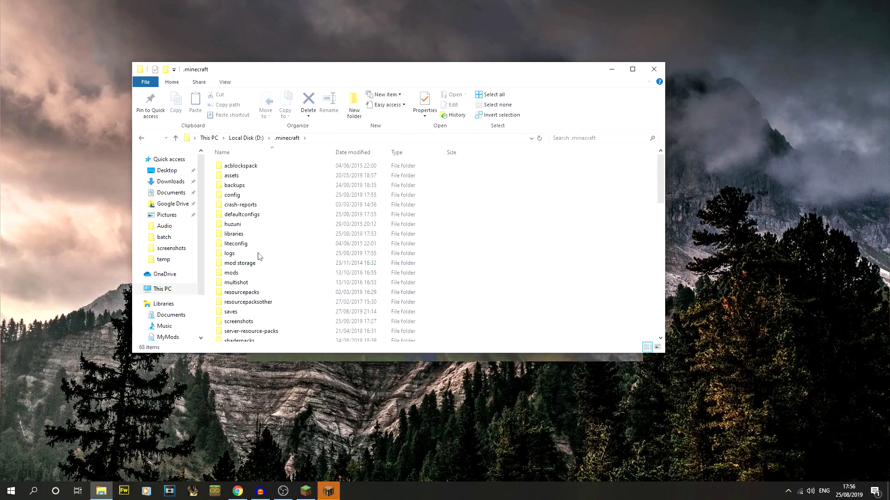
Step: Look through the files in the crash-reports folder and close the folder window
double_click(239, 206)
scroll(357, 217, down, 10)
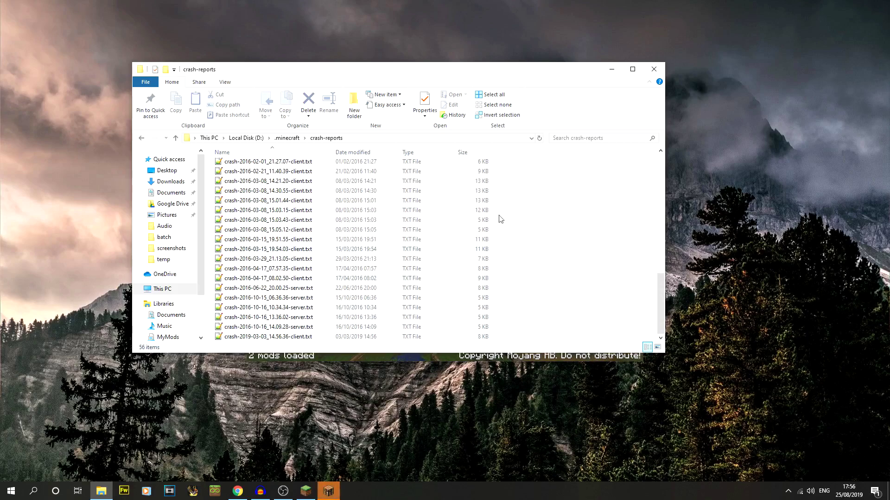
click(653, 69)
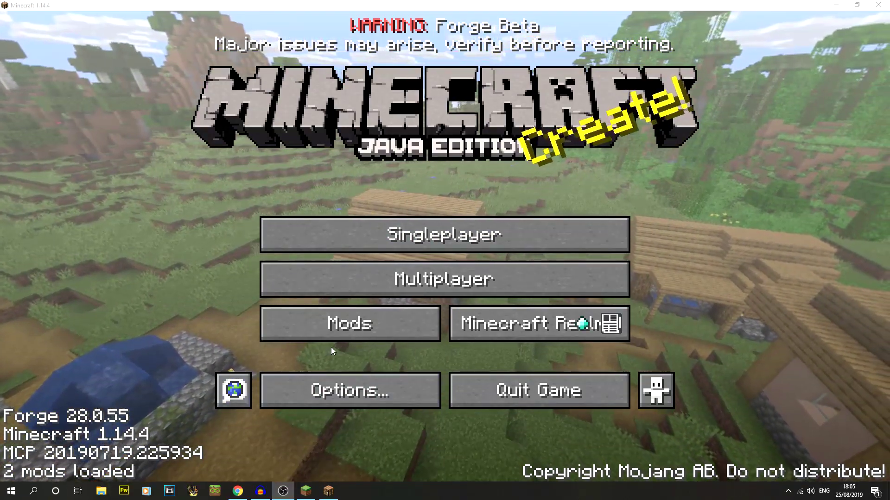
Step: Open the game's mods list and view the details of the Forge and Minecraft entries
click(350, 324)
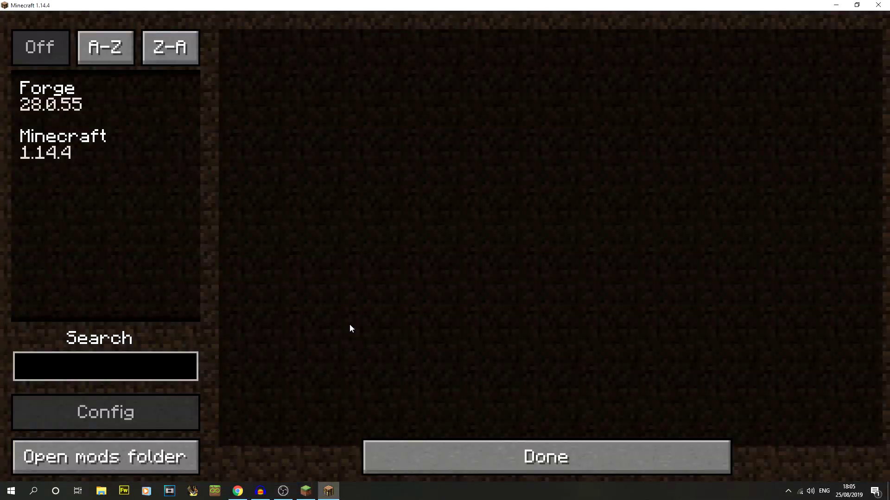
click(87, 99)
click(94, 136)
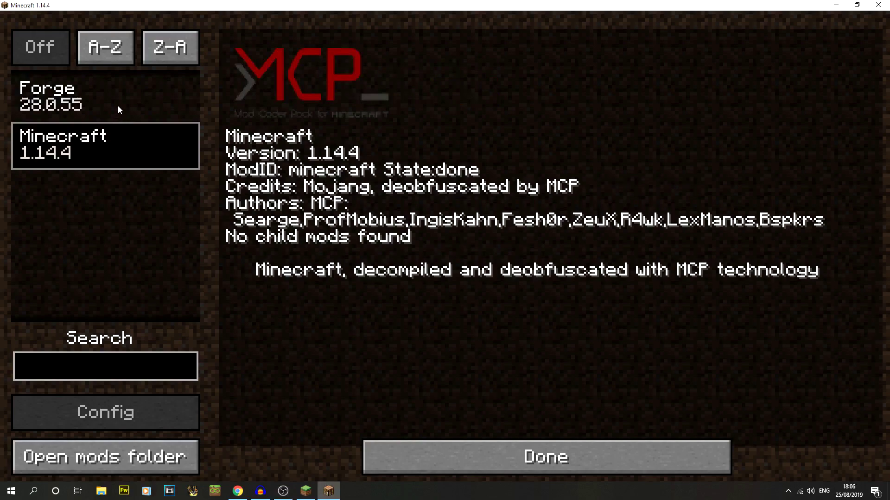
click(104, 115)
click(88, 141)
click(91, 106)
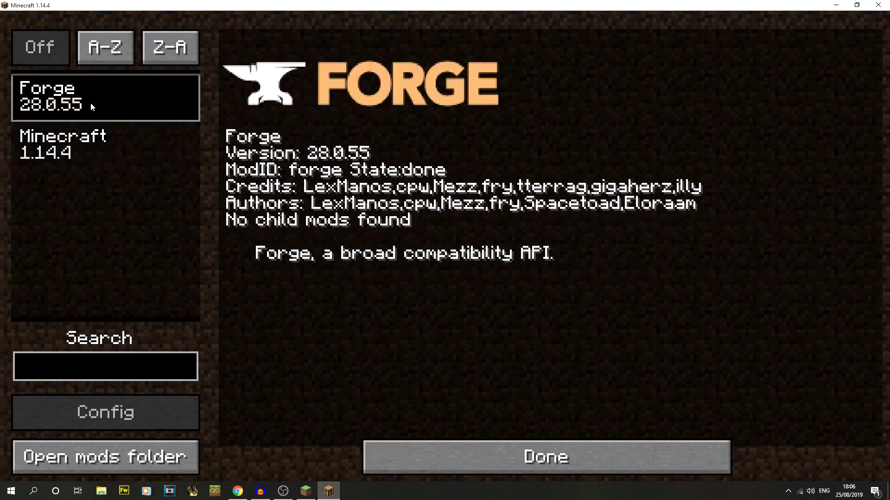
click(92, 140)
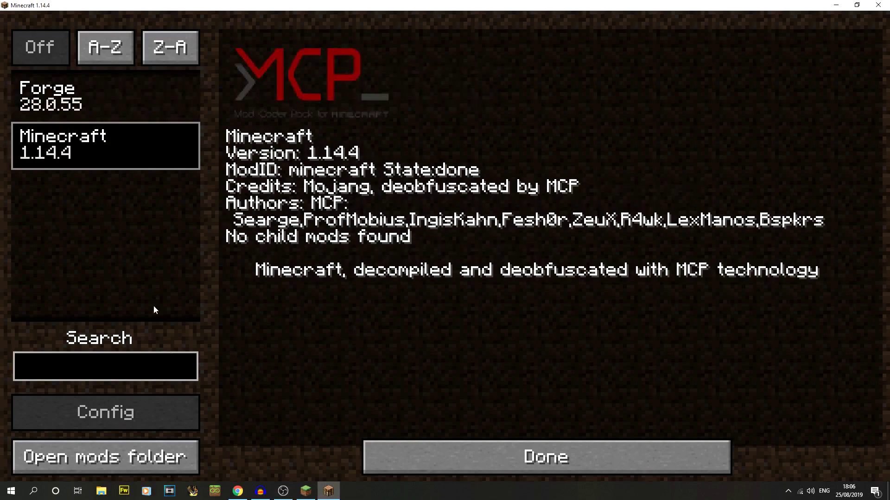
Step: Open the mods folder from the game, go up to .minecraft and look through its folders
click(161, 457)
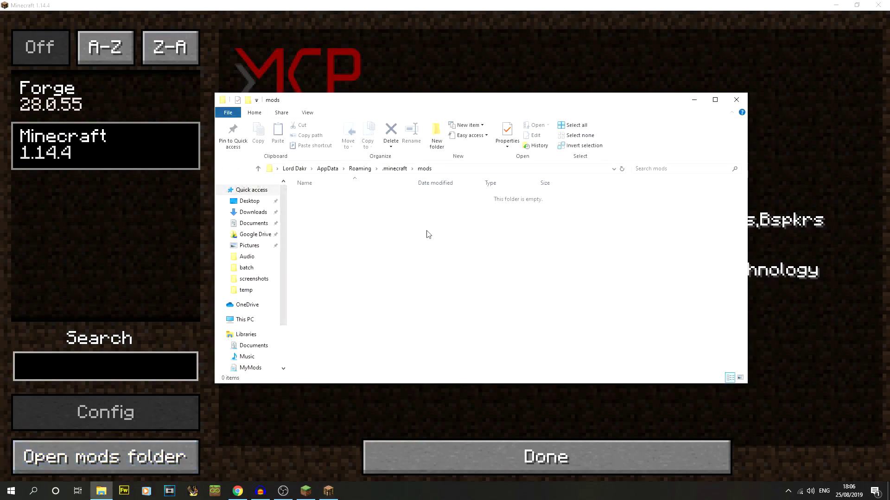
right_click(428, 234)
key(Escape)
click(394, 169)
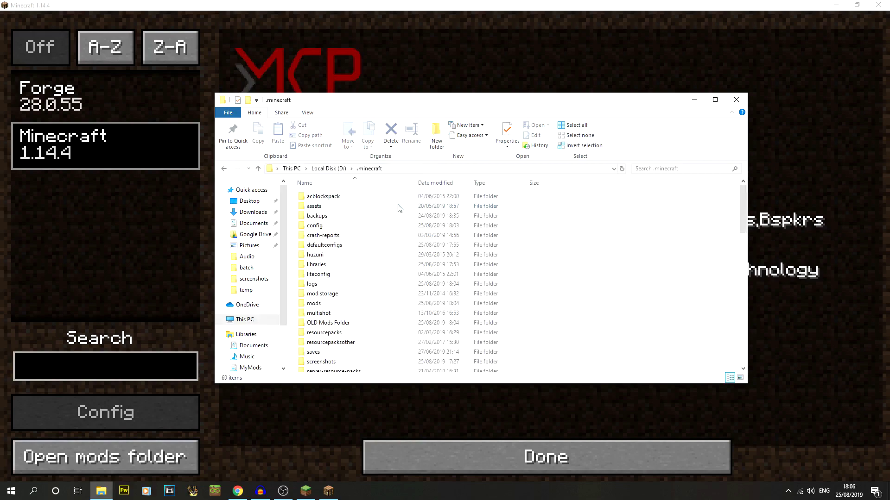
scroll(348, 324, down, 4)
scroll(349, 310, up, 4)
scroll(353, 307, down, 2)
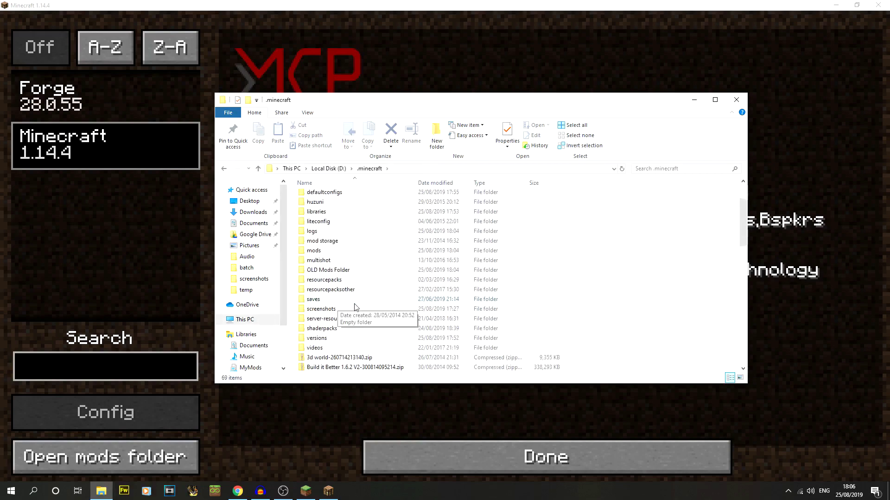
Step: View the OLD Mods Folder, return through .minecraft to the mods folder, and minimize the folder window
double_click(344, 270)
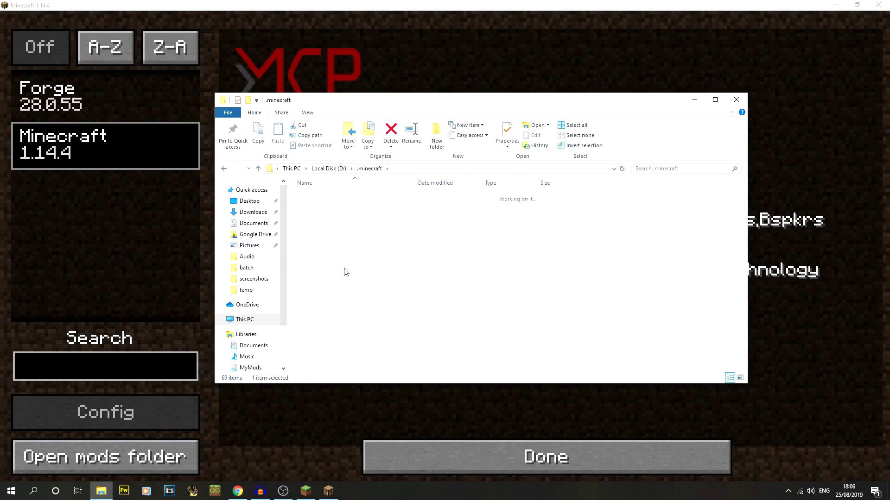
click(371, 169)
double_click(337, 305)
click(690, 104)
Step: Leave the mods list, quit the game and close the game output window
click(539, 443)
click(523, 379)
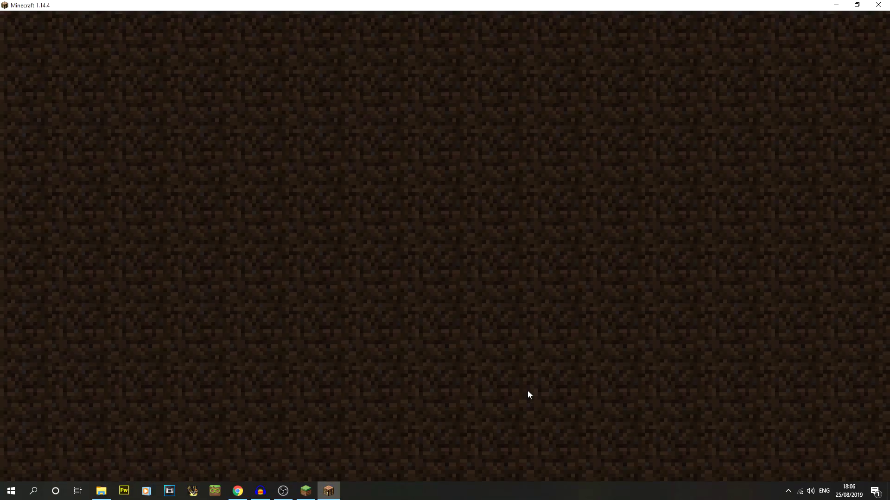
click(624, 85)
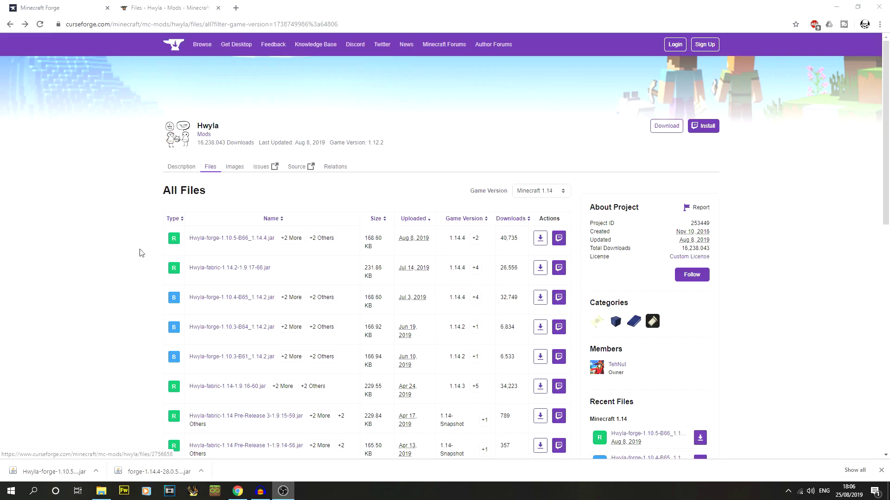
Step: Examine the CurseForge web address of the Hwyla files page in the browser
click(310, 24)
click(371, 22)
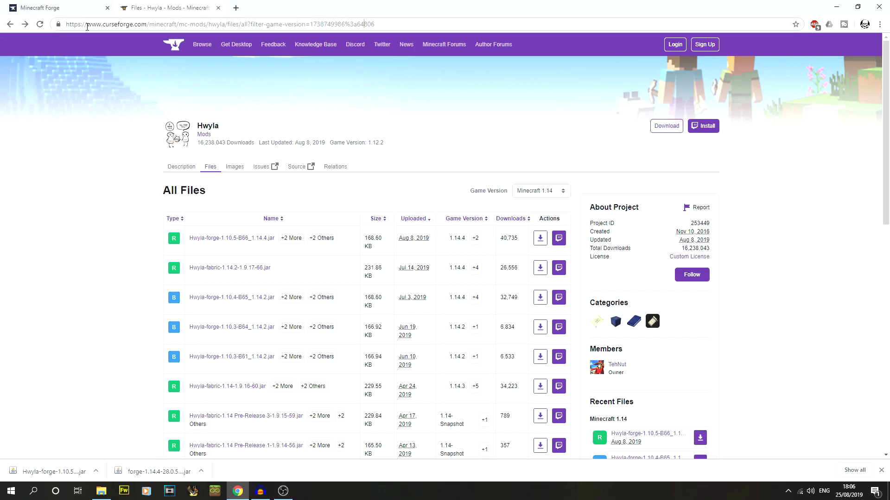
drag(101, 24, 144, 24)
click(144, 24)
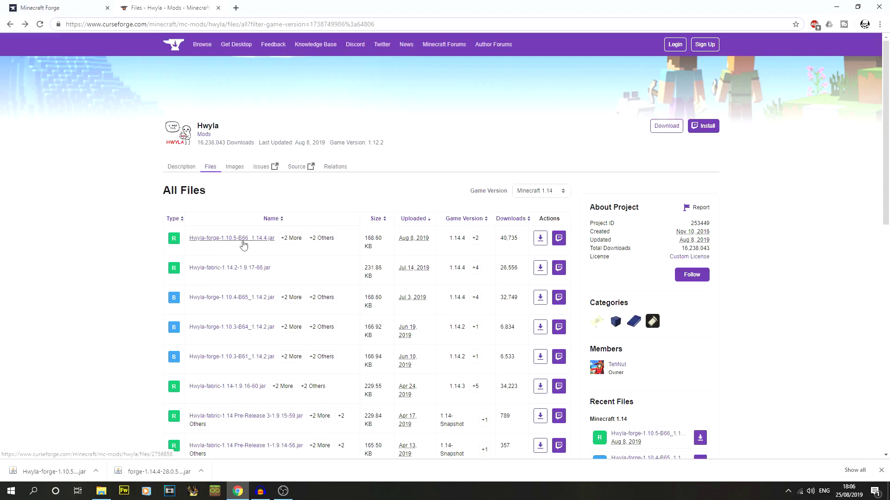
Step: Download Hwyla-forge-1.10.5-B66_1.14.4.jar from the Hwyla files list, clearing the earlier downloads from view, and keep the file
click(540, 239)
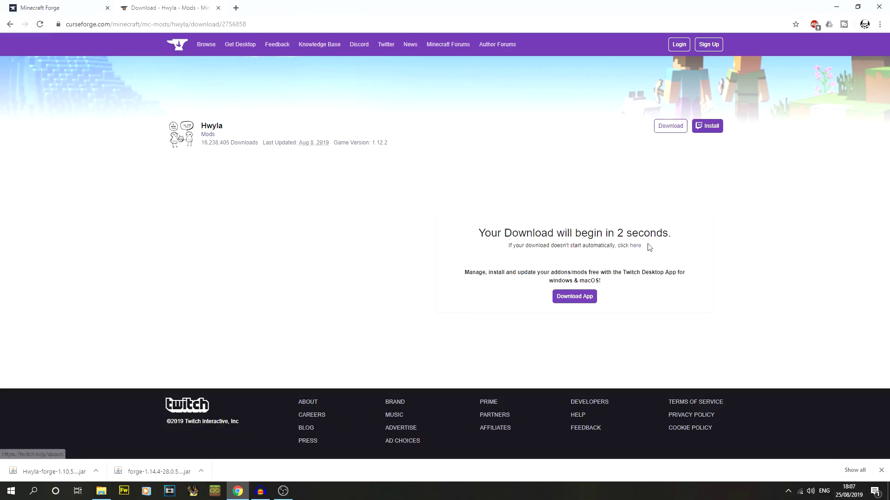
click(882, 470)
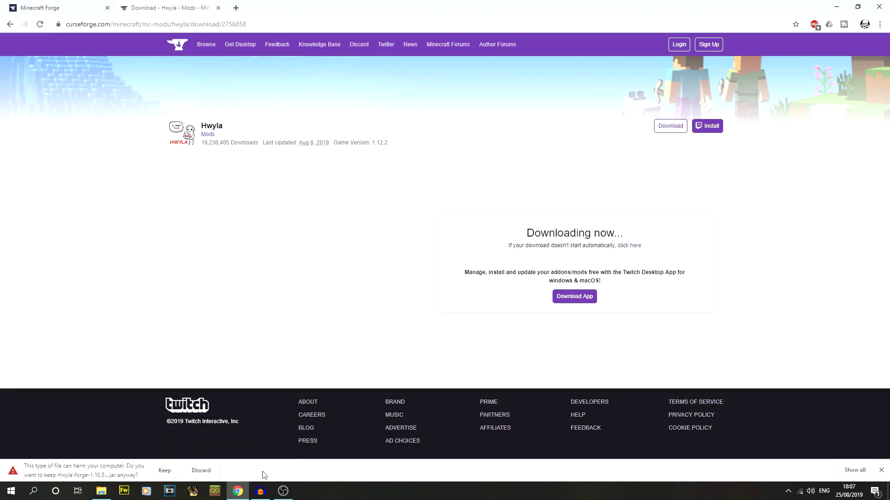
click(165, 471)
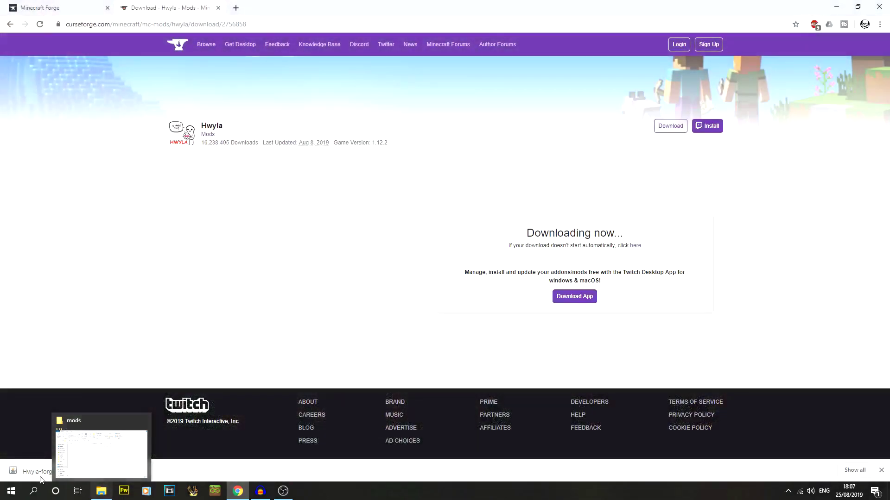
Step: Place the downloaded Hwyla jar in the .minecraft mods folder and minimize the browser
drag(41, 477, 495, 258)
click(496, 286)
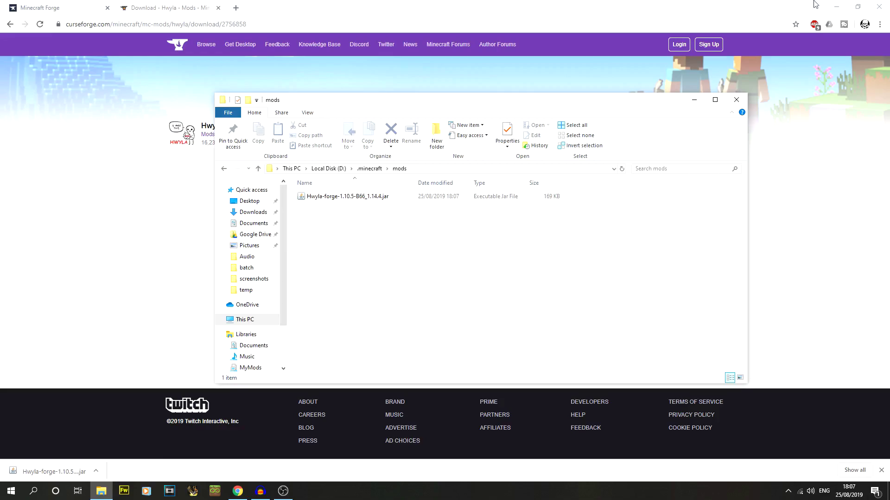
click(836, 7)
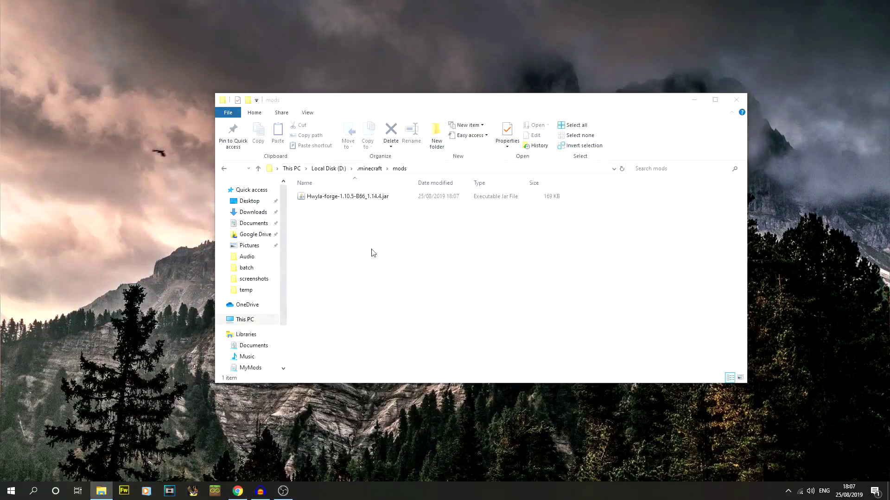
Step: Select the Hwyla jar in the mods folder, minimize the folder window and open the Minecraft Launcher
click(390, 201)
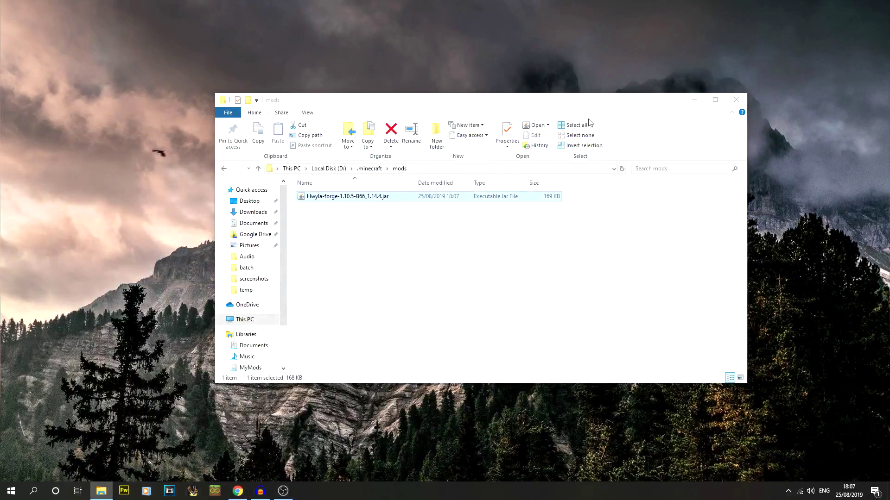
click(694, 101)
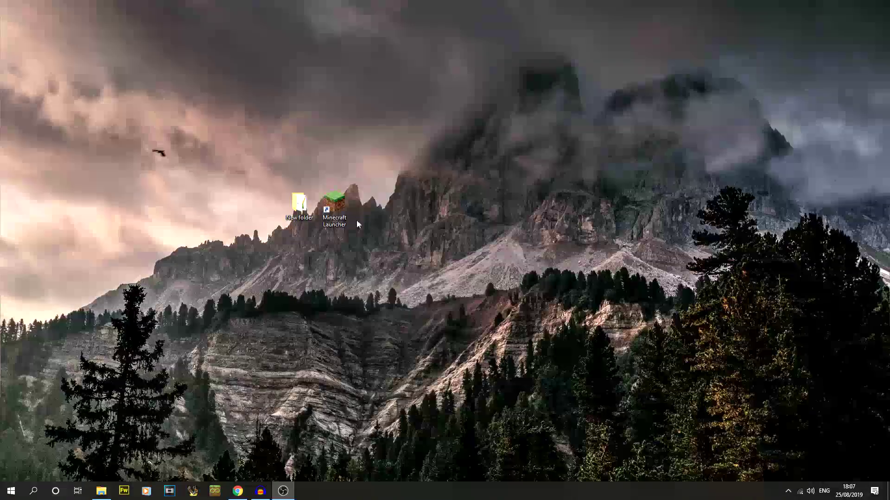
double_click(331, 208)
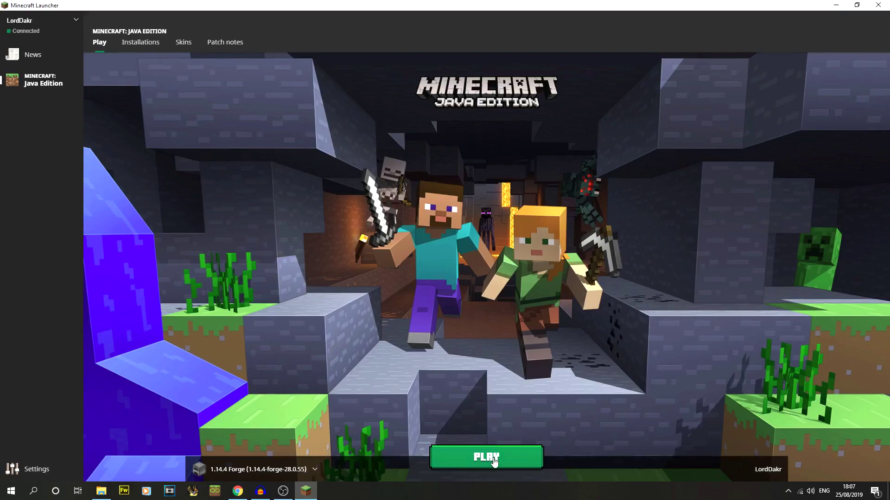
Step: Launch the game with the 1.14.4 Forge installation in a maximized window and display the Waila entry's details in the mod list
click(484, 456)
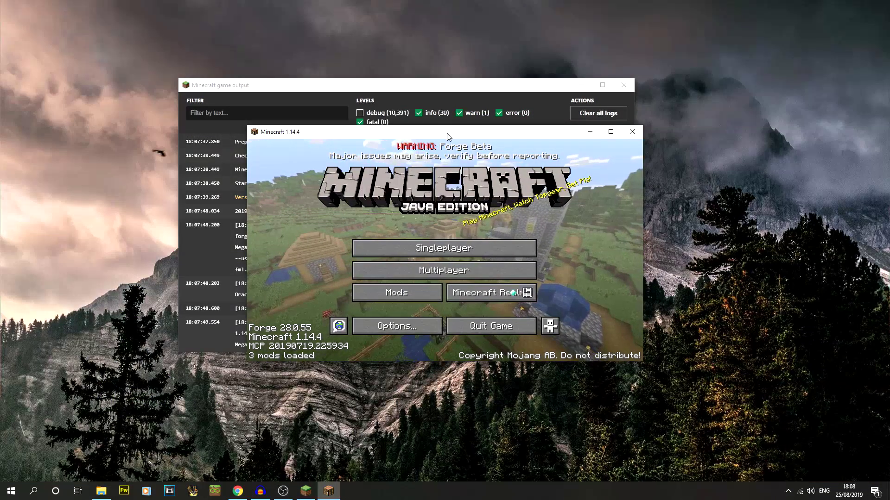
double_click(447, 137)
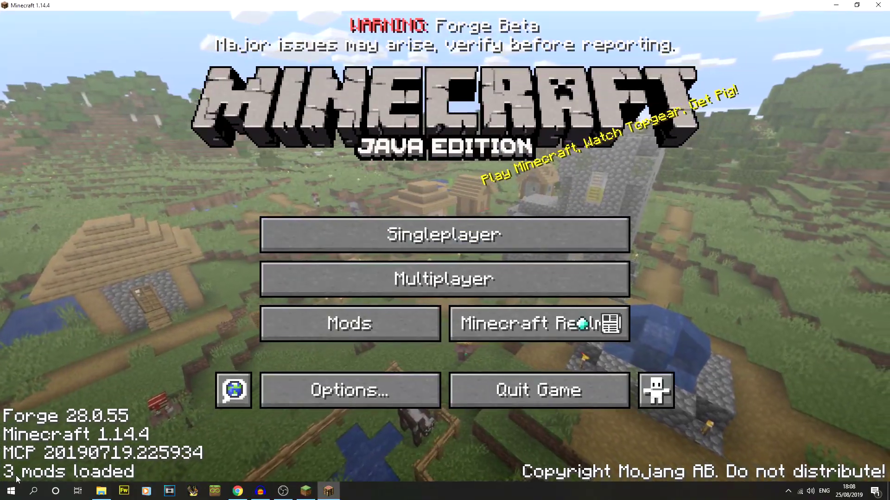
click(320, 319)
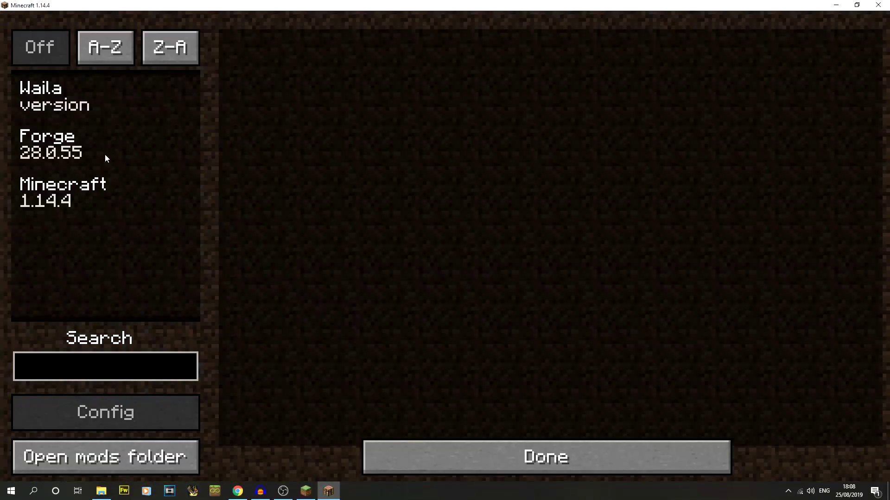
click(103, 99)
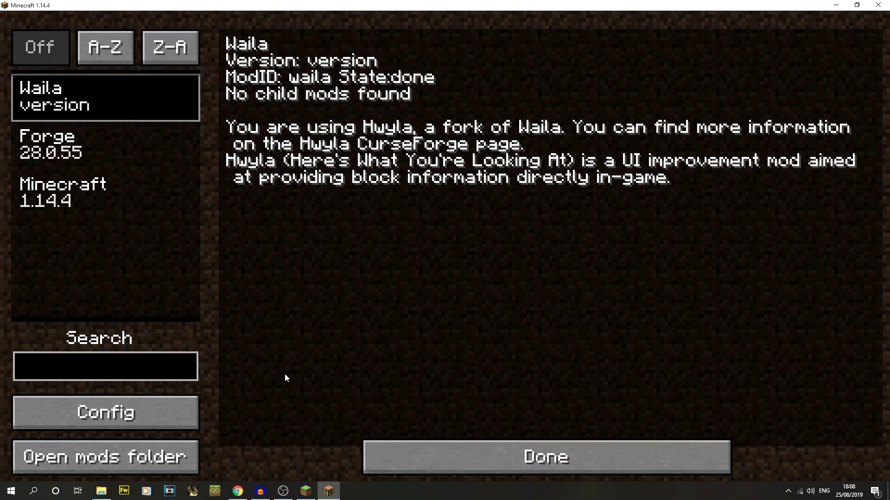
Step: Look through the Waila mod's configuration, viewing Waila Settings and Plugin Settings, and return to the mod list without changing anything
click(170, 413)
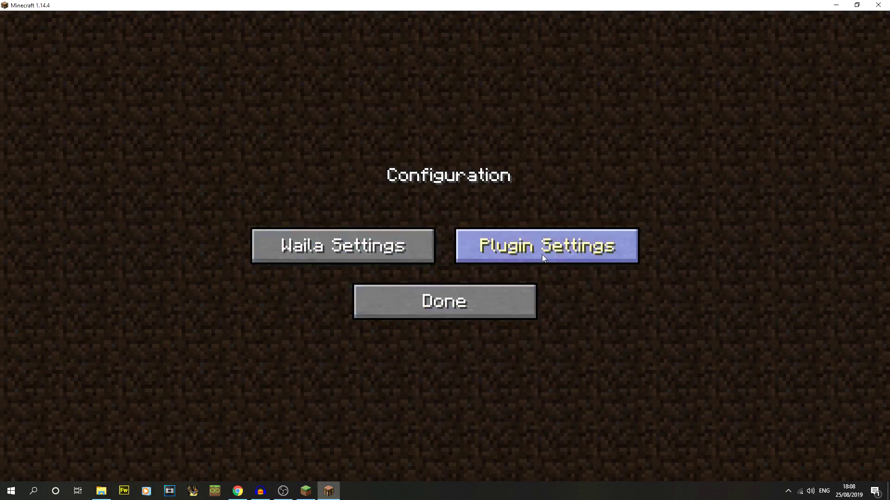
click(350, 247)
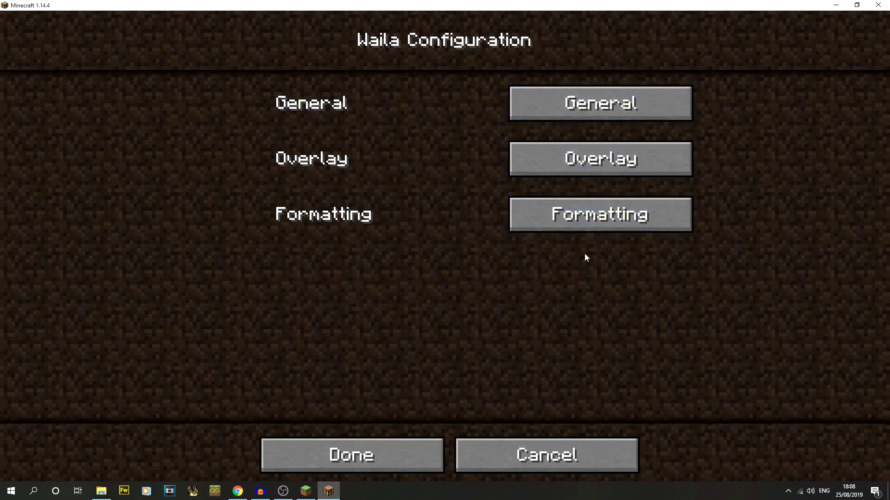
click(582, 451)
click(547, 253)
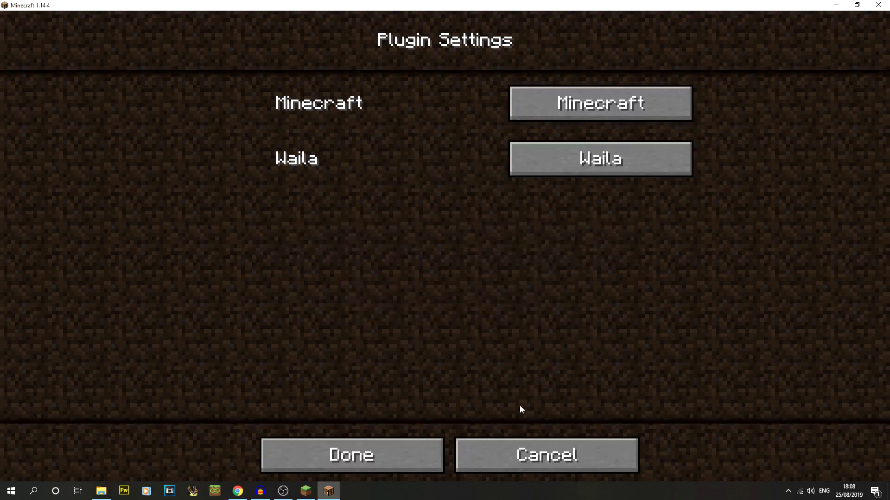
click(543, 461)
click(465, 311)
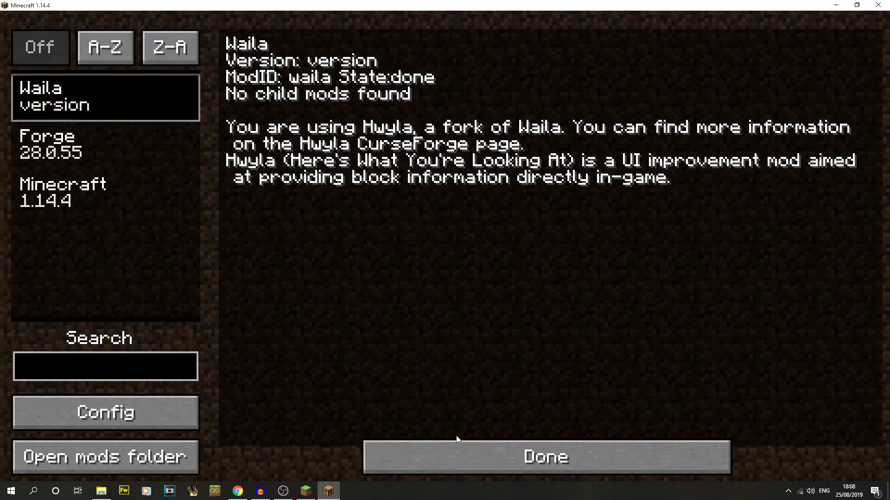
Step: Leave the mod list and load the singleplayer world 1.14.3 Shaders
click(471, 447)
click(416, 226)
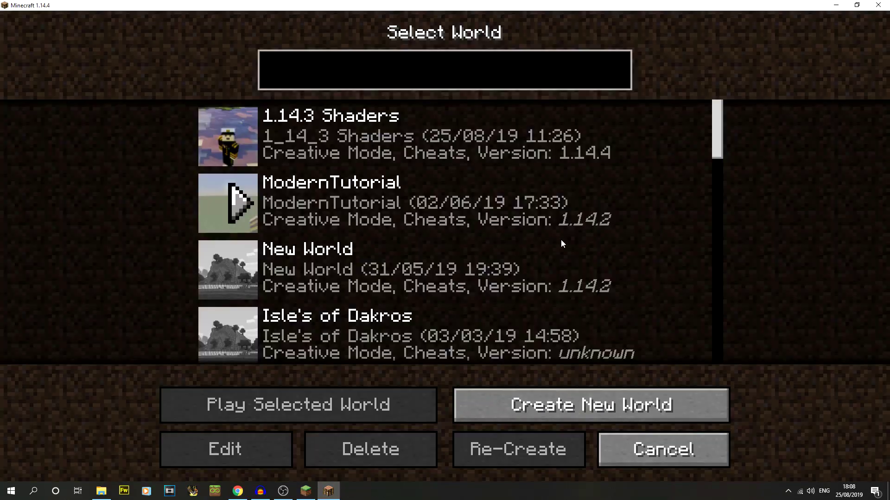
double_click(381, 131)
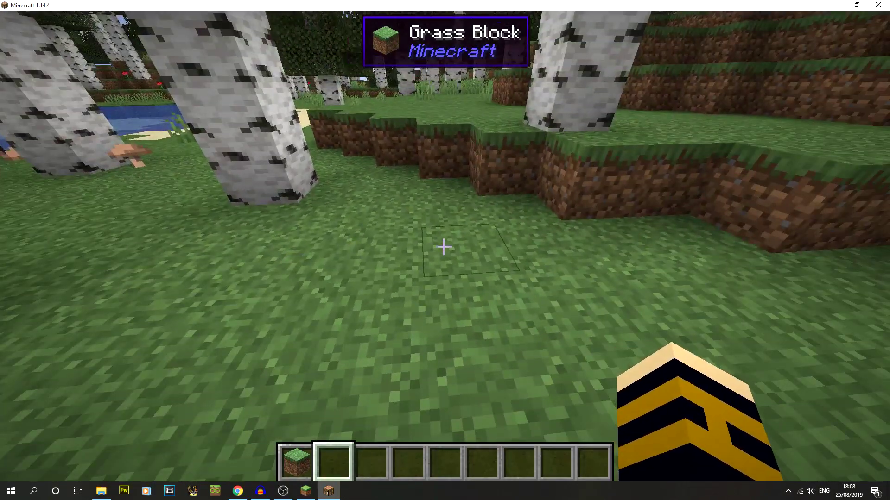
Step: Walk through the birch forest and along the lakeshore, aiming at blocks and plants to examine the Hwyla information overlay
key(w)
key(w)
key(w)
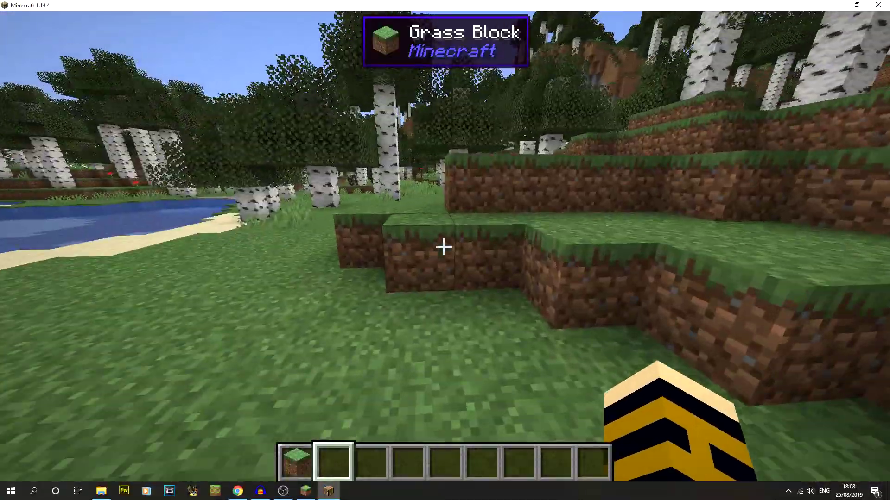
key(w)
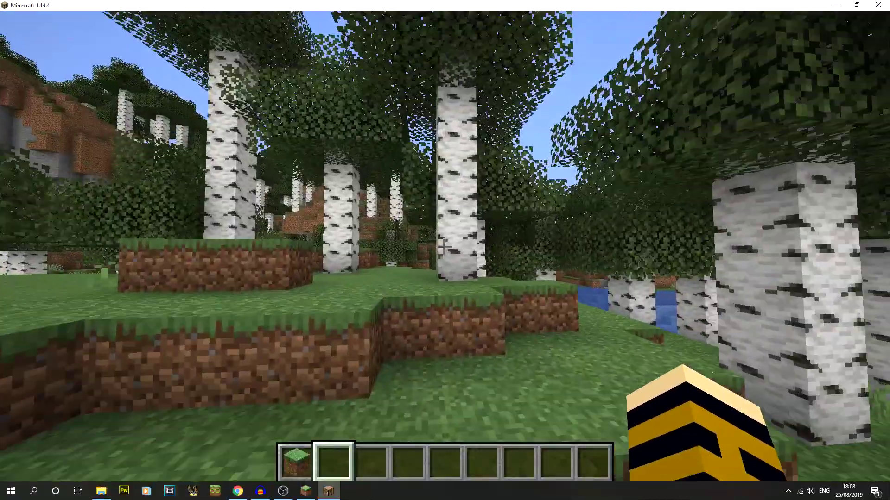
key(w)
key(w)
key(w)
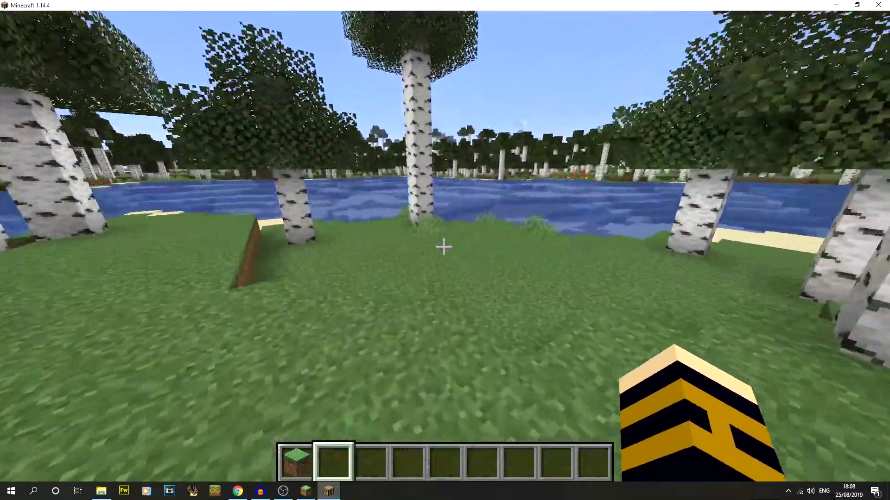
key(w)
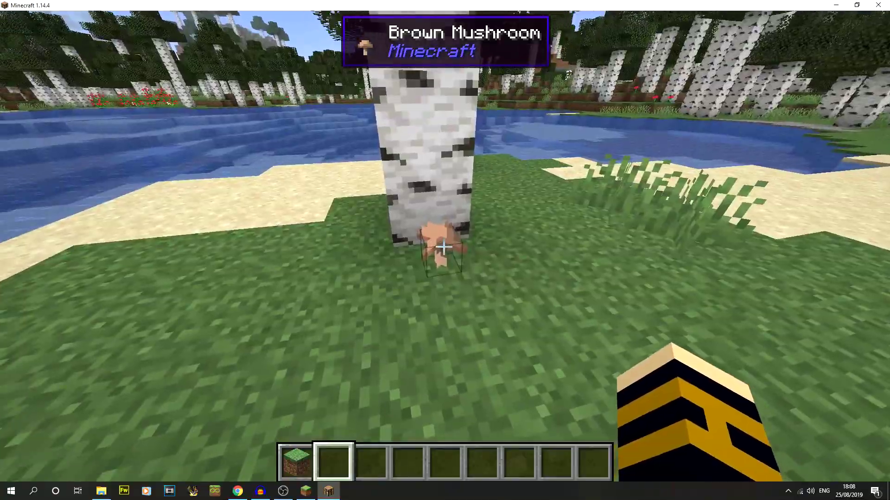
key(w)
key(w)
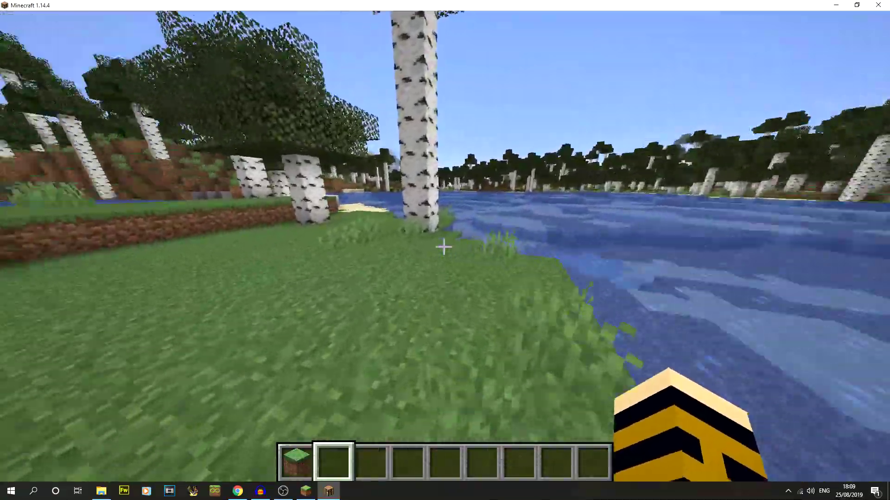
key(w)
key(w)
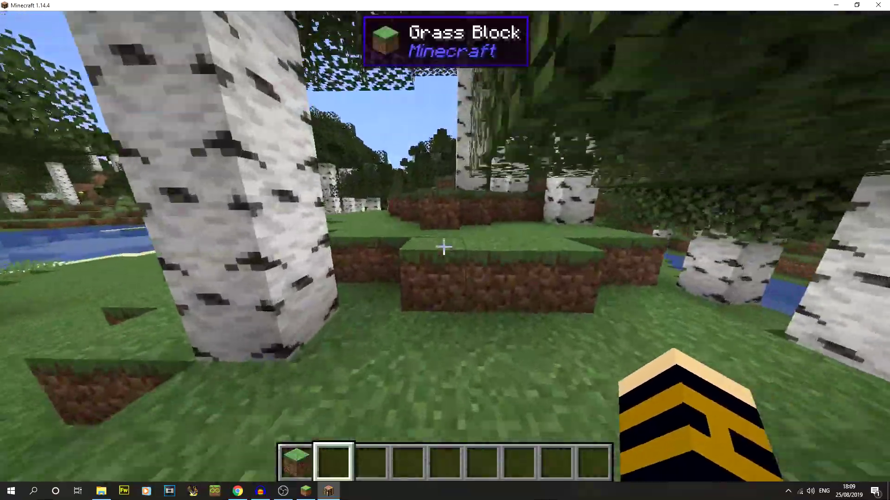
key(w)
key(w)
key(space)
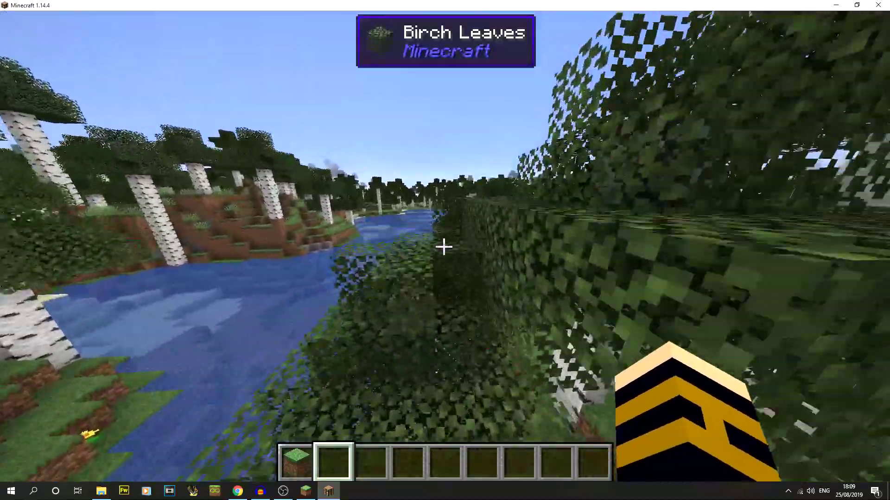